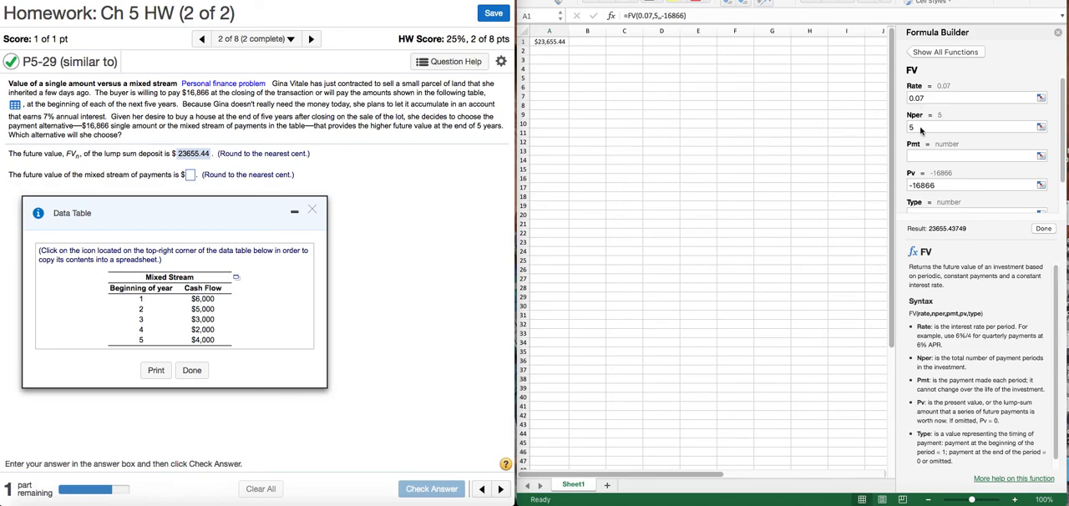
pyautogui.scroll(-1, 966, 172)
pyautogui.scroll(-1, 967, 172)
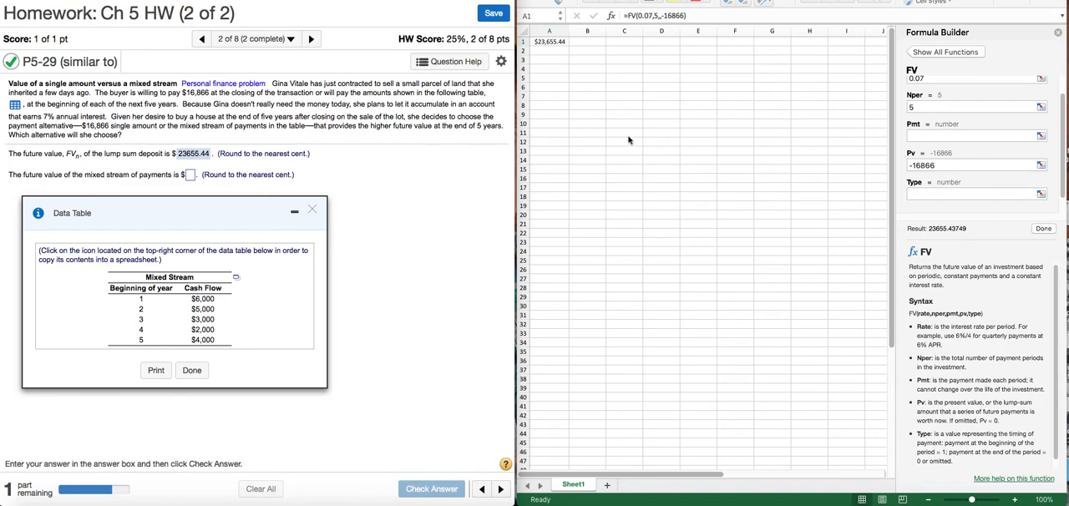
# Start an NPV function in cell A4 with a rate of .07 and 6000 and 5000 as its first two values
pyautogui.click(550, 69)
pyautogui.write('=')
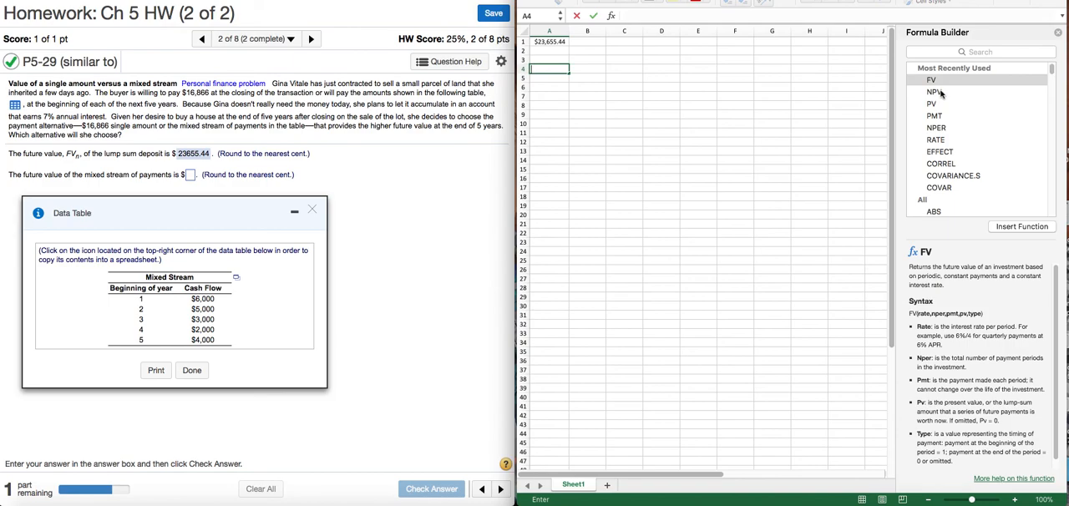
pyautogui.doubleClick(936, 92)
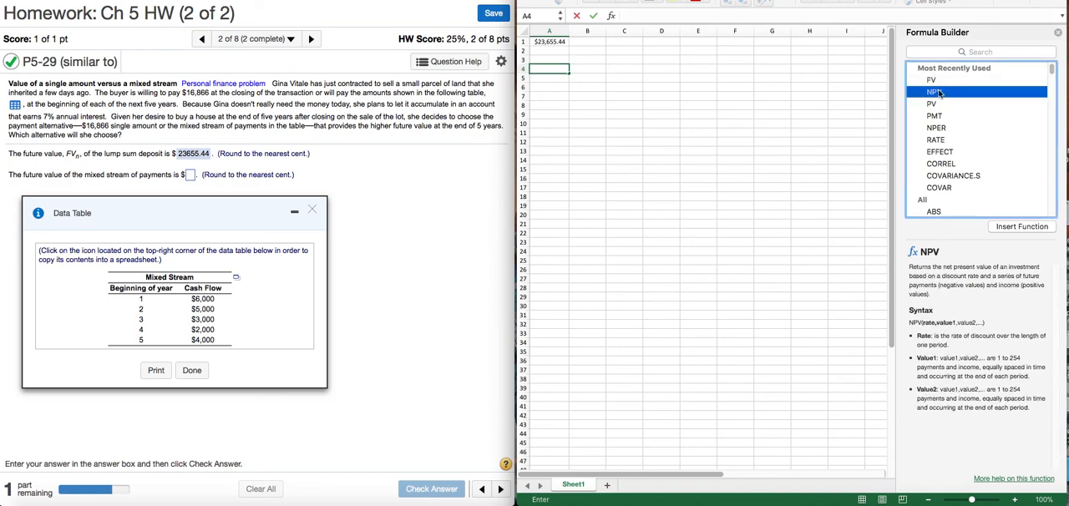
pyautogui.write('.07')
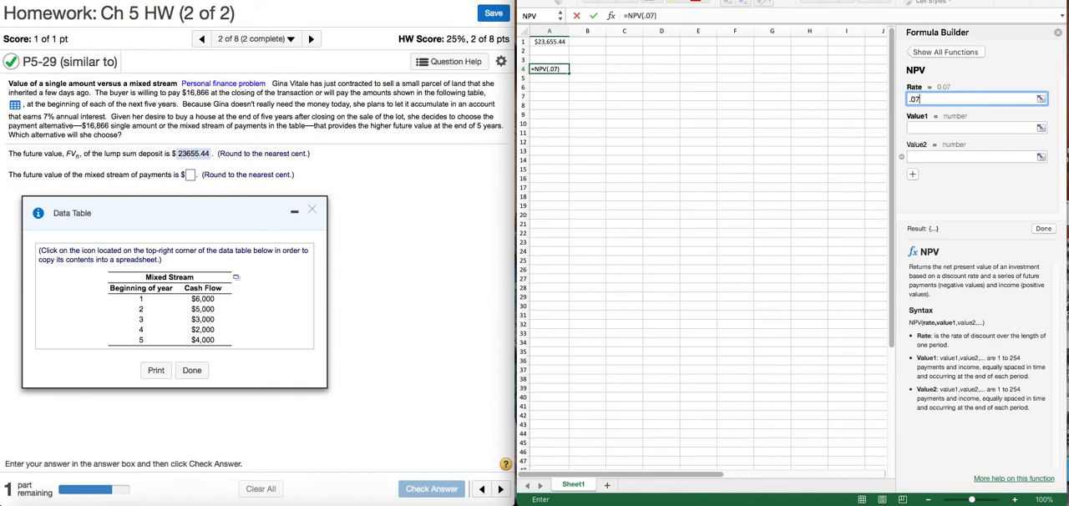
pyautogui.click(941, 128)
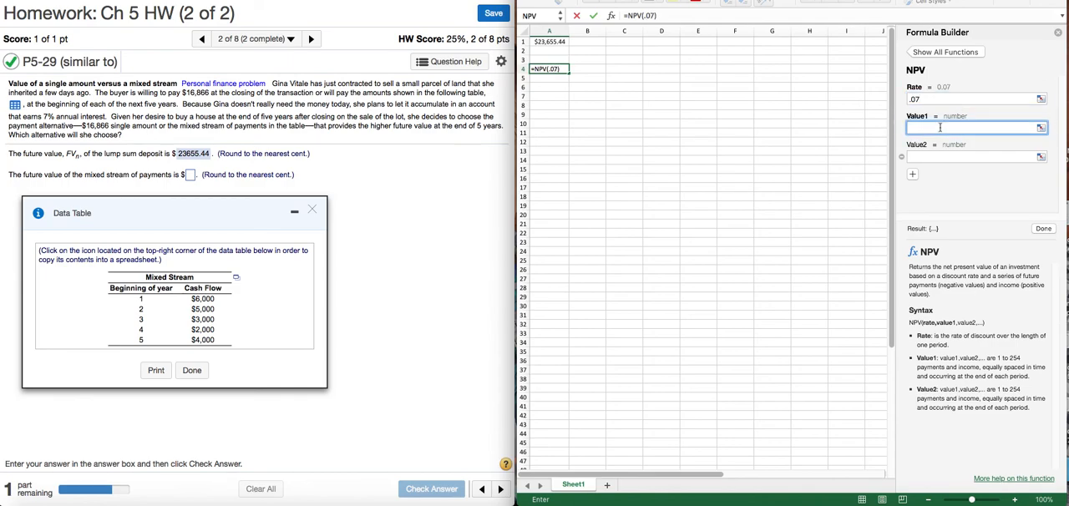
pyautogui.write('6000')
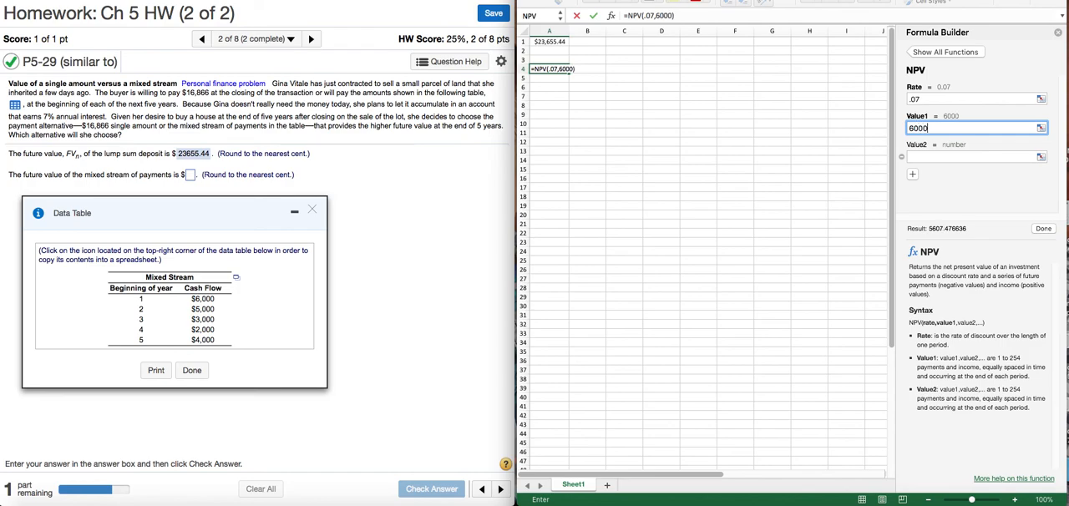
pyautogui.click(979, 156)
pyautogui.write('5000')
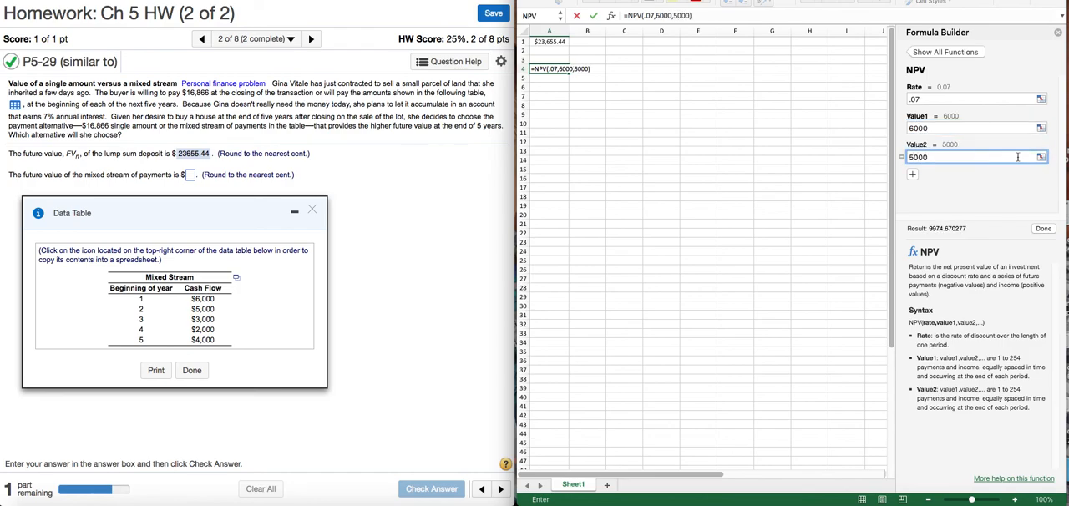
# Add 3000, 2000 and 4000 as the third, fourth and fifth NPV values and complete the formula in A4
pyautogui.click(912, 174)
pyautogui.click(913, 201)
pyautogui.click(913, 202)
pyautogui.click(928, 122)
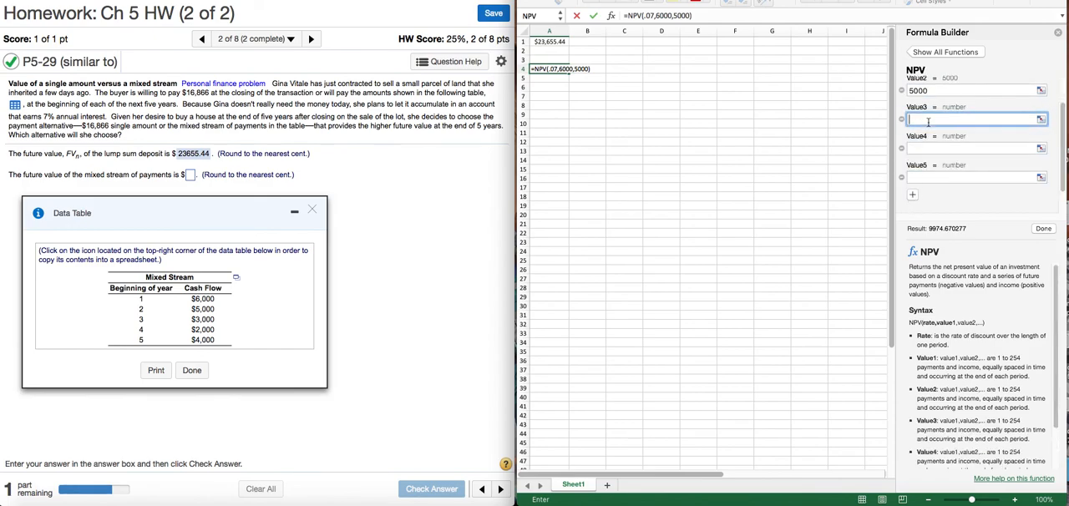
pyautogui.write('3000')
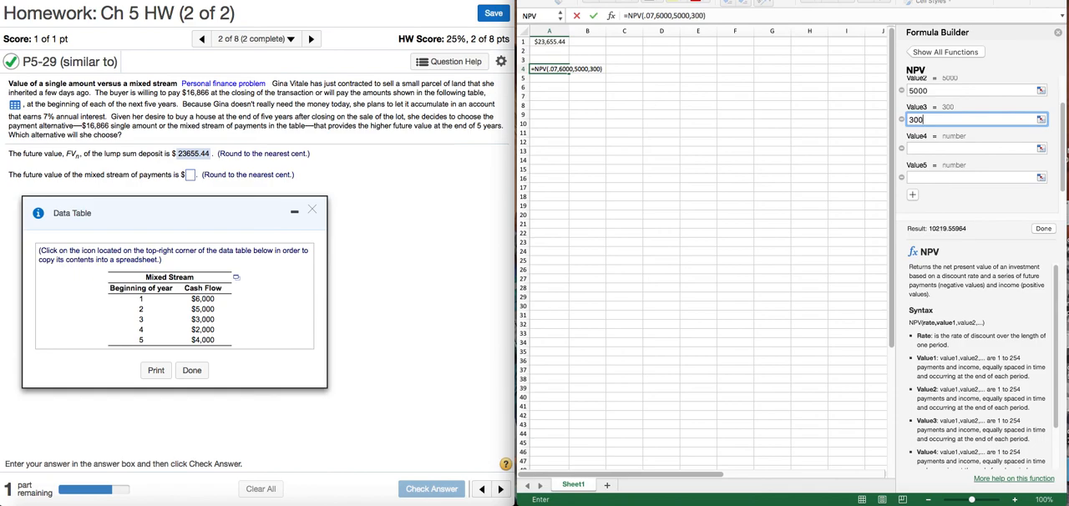
pyautogui.click(952, 147)
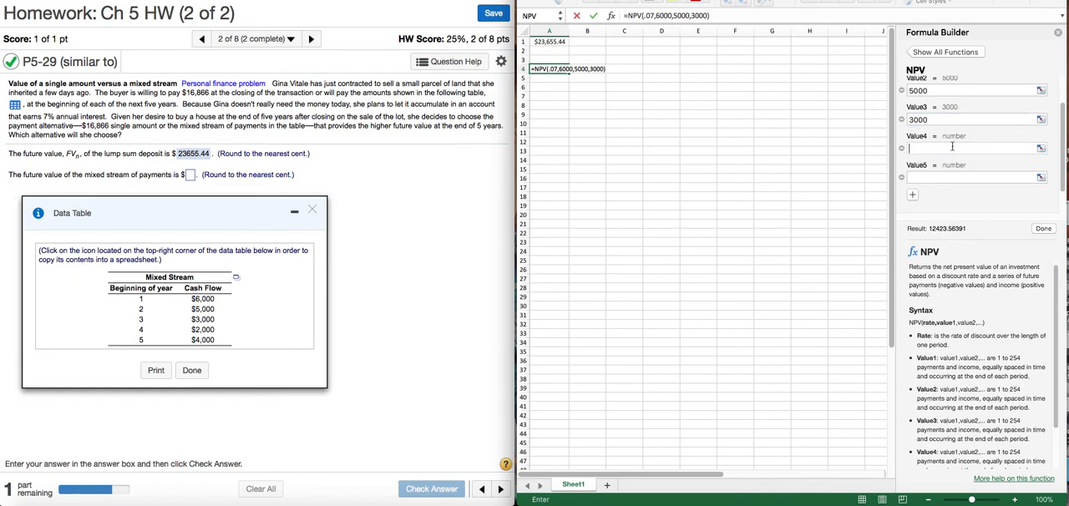
pyautogui.write('2000')
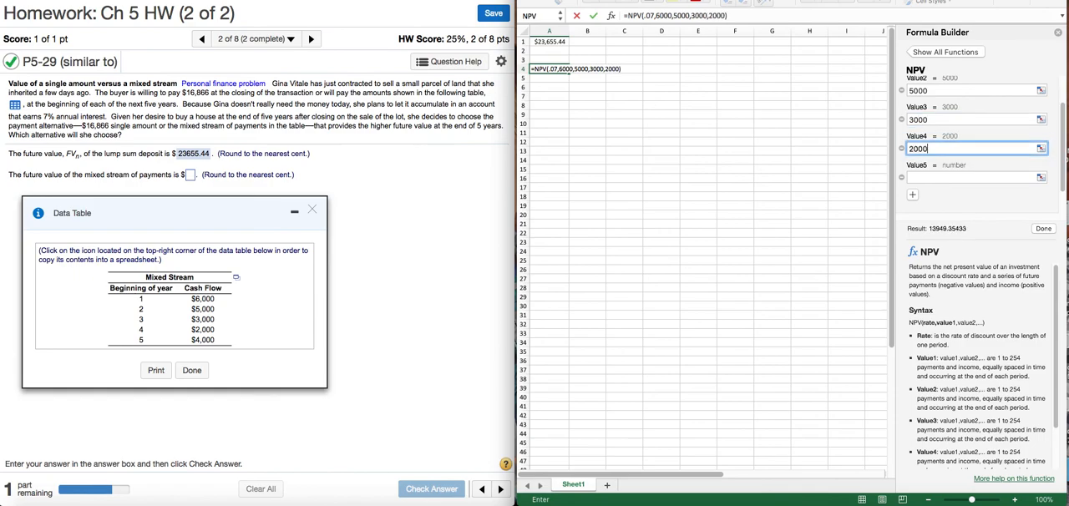
pyautogui.click(949, 175)
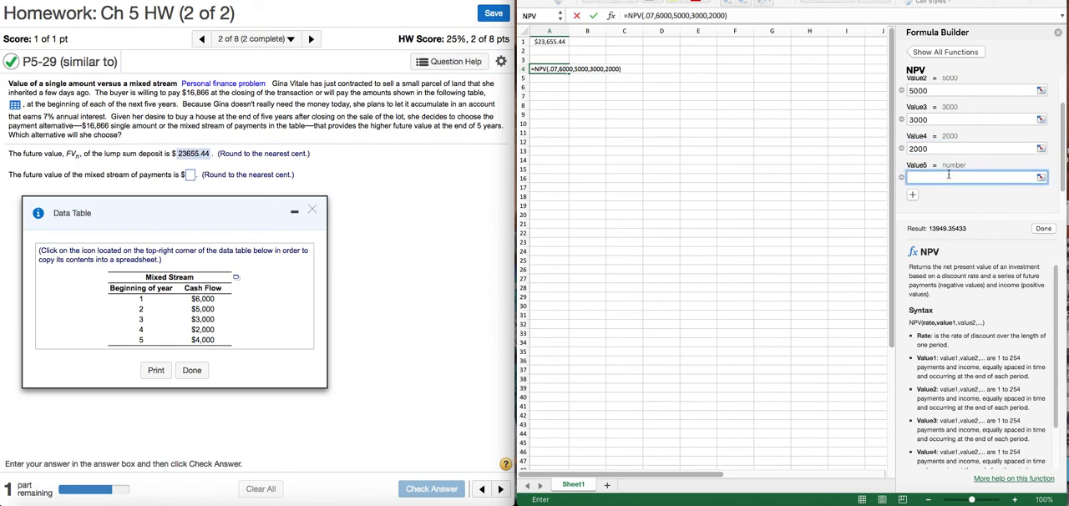
pyautogui.write('4000')
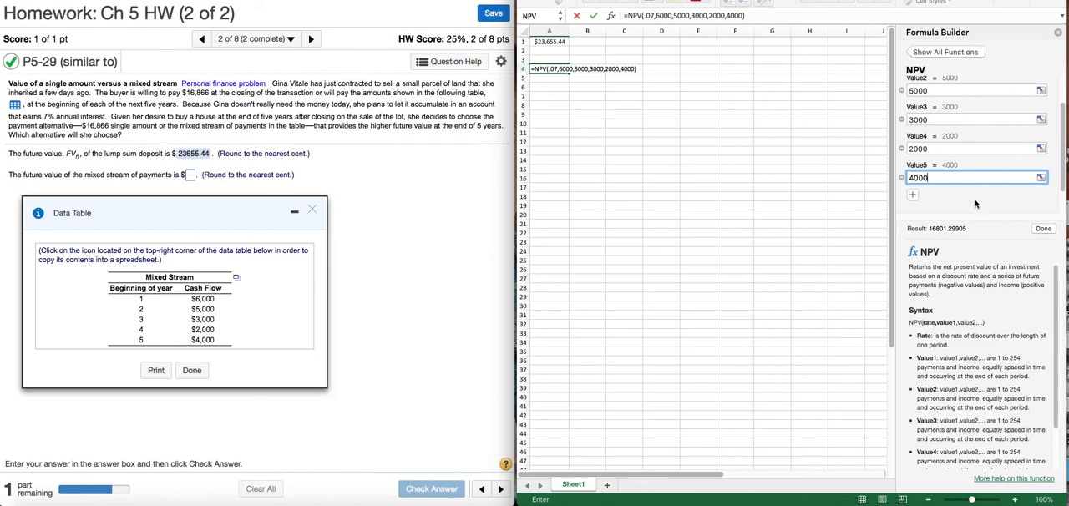
pyautogui.scroll(3, 983, 167)
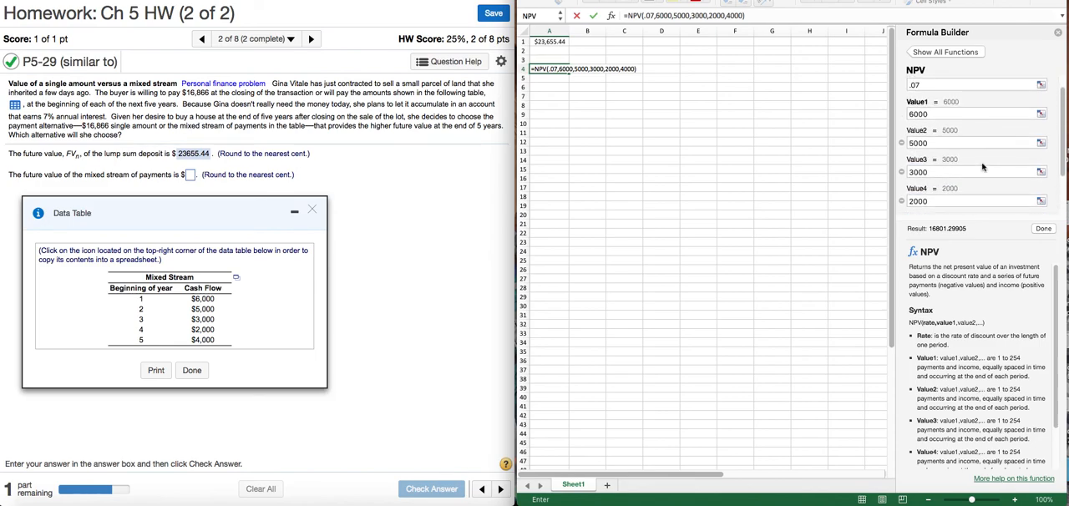
pyautogui.click(1047, 231)
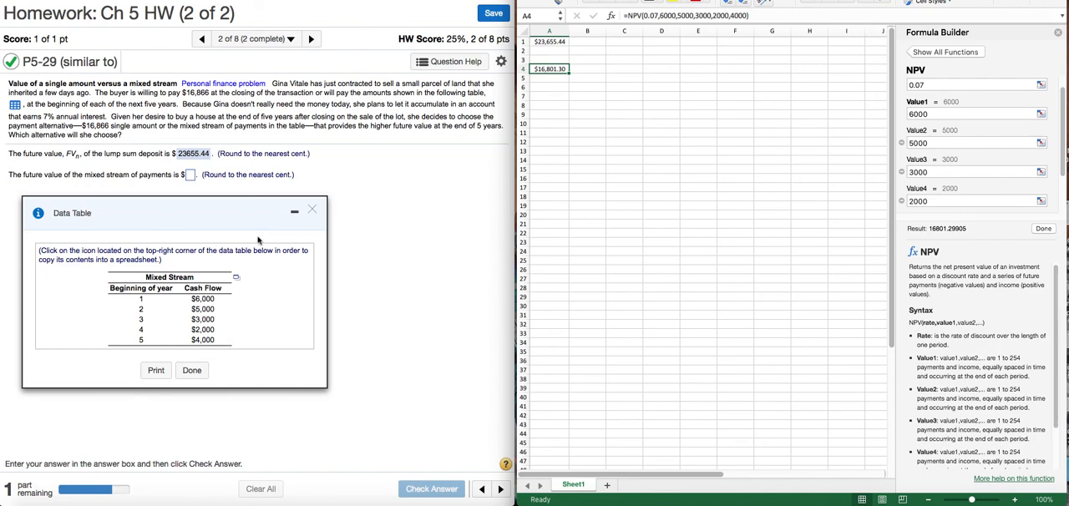
# Start an FV function in cell A5 with a rate of .07 and the negative of A4 as the present value
pyautogui.click(557, 79)
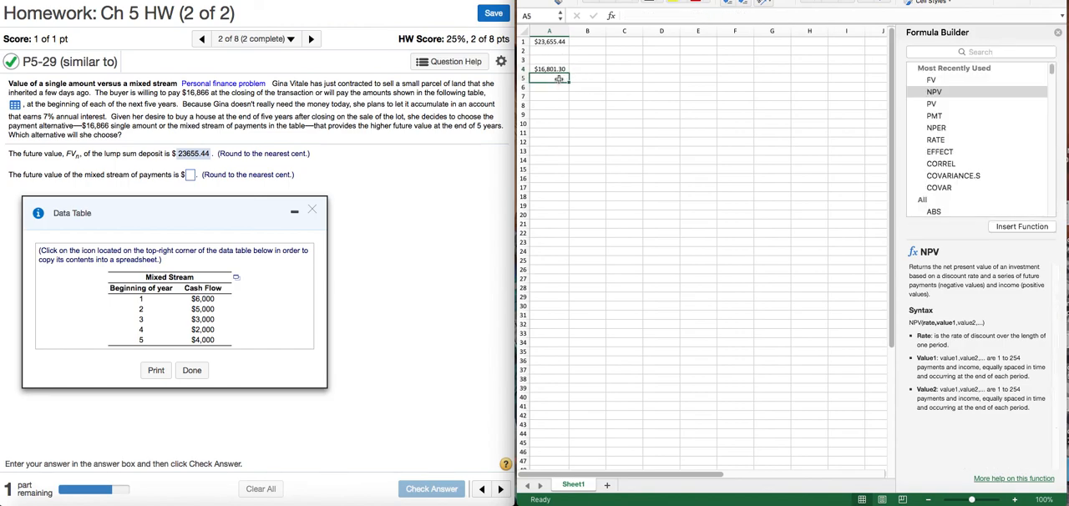
pyautogui.click(932, 80)
pyautogui.doubleClick(932, 80)
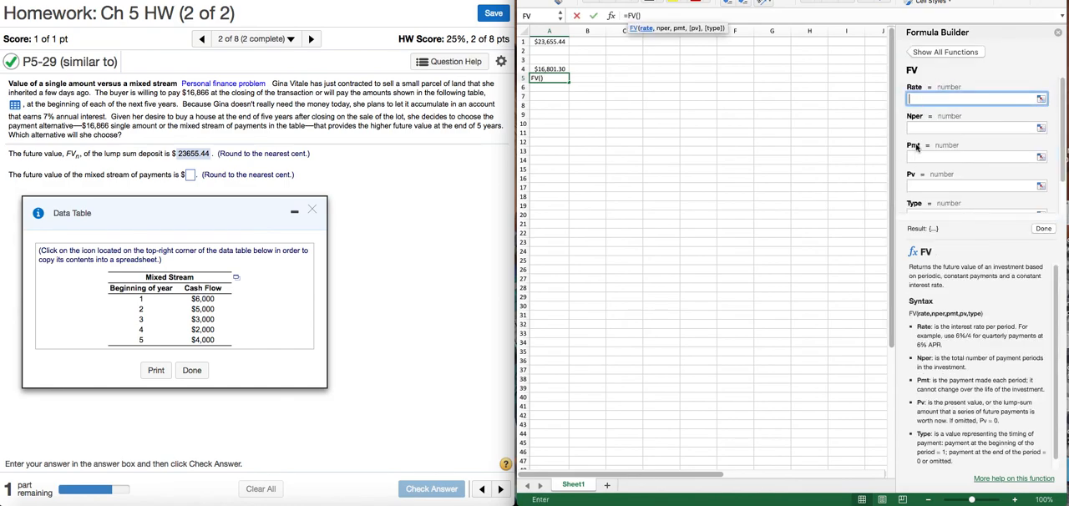
pyautogui.write('.07')
pyautogui.click(926, 188)
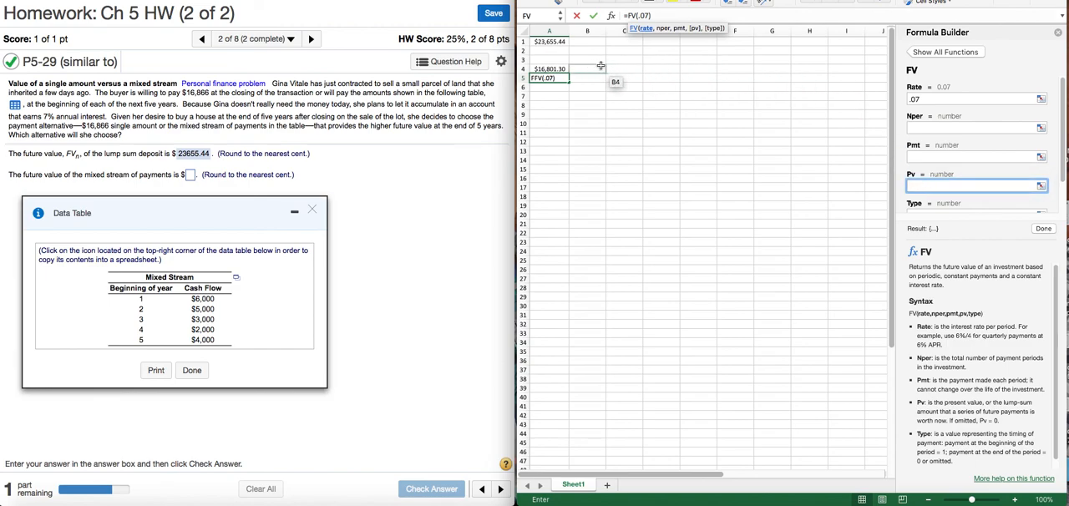
pyautogui.click(550, 68)
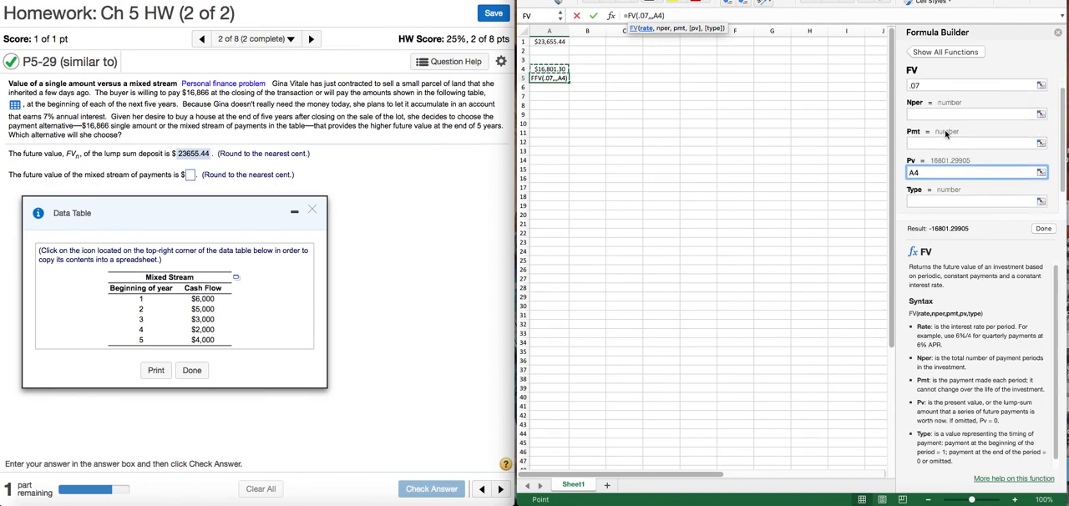
pyautogui.scroll(-2, 947, 134)
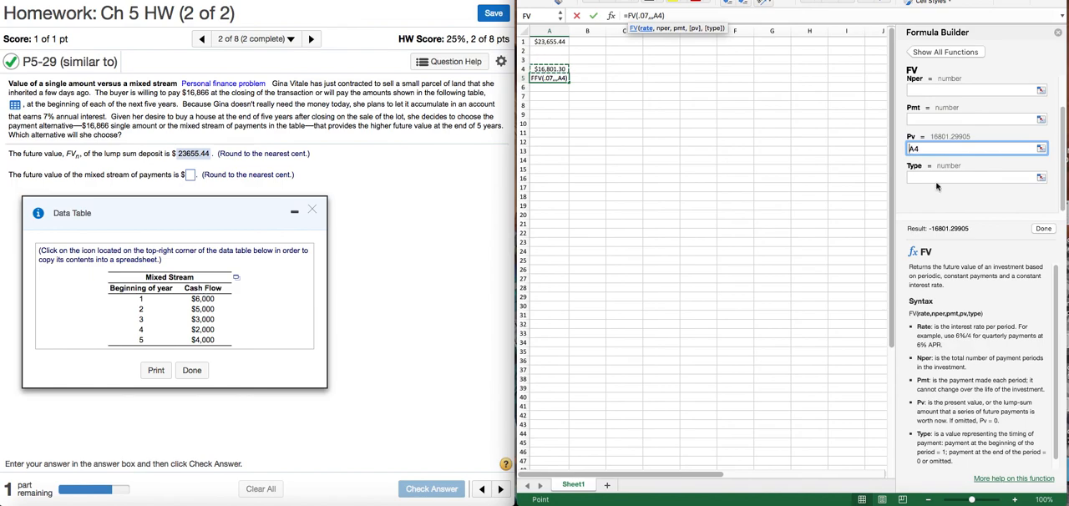
pyautogui.write('-')
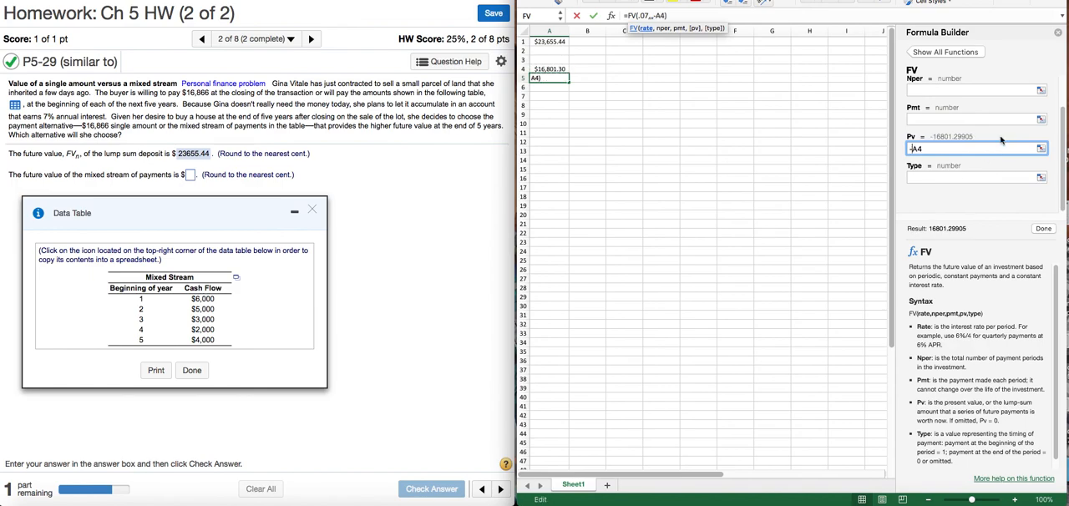
# Set the FV function's number of periods to 6 and complete the formula in A5
pyautogui.scroll(3, 995, 144)
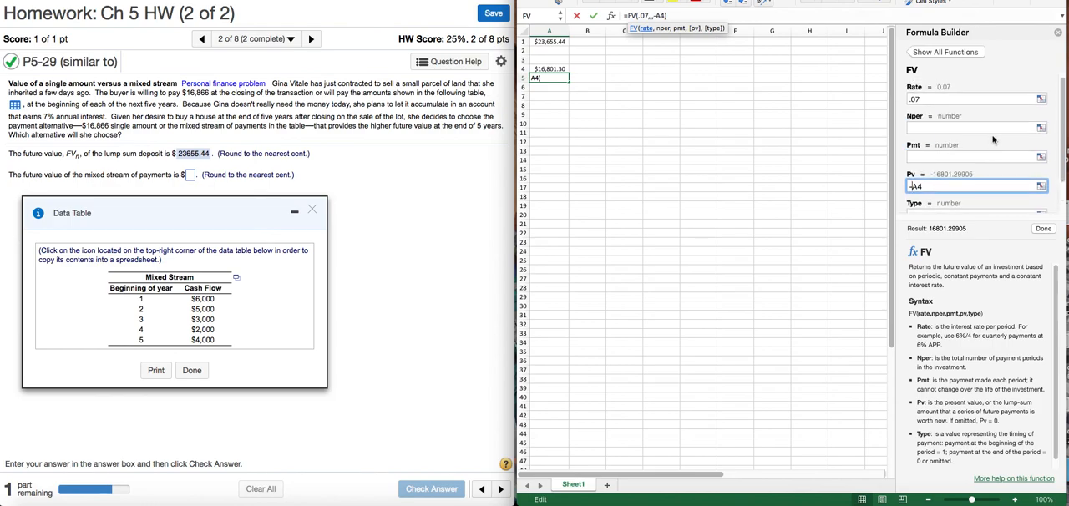
pyautogui.click(914, 127)
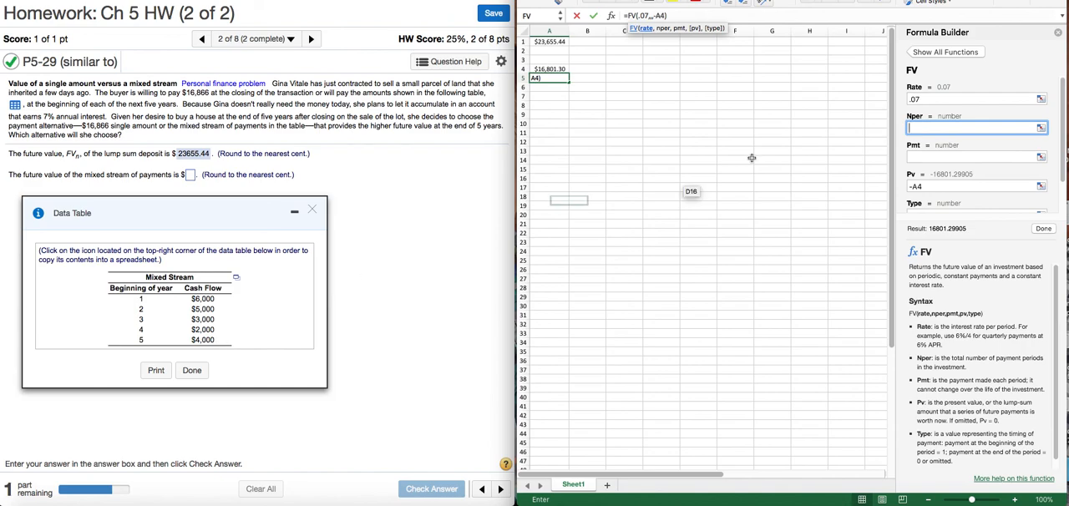
pyautogui.write('5')
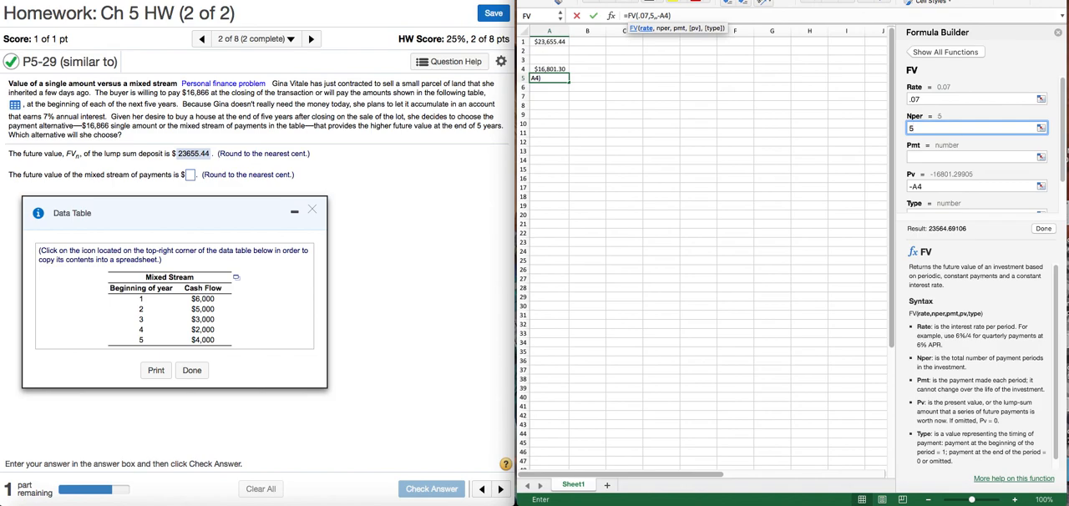
pyautogui.press('BackSpace')
pyautogui.write('6')
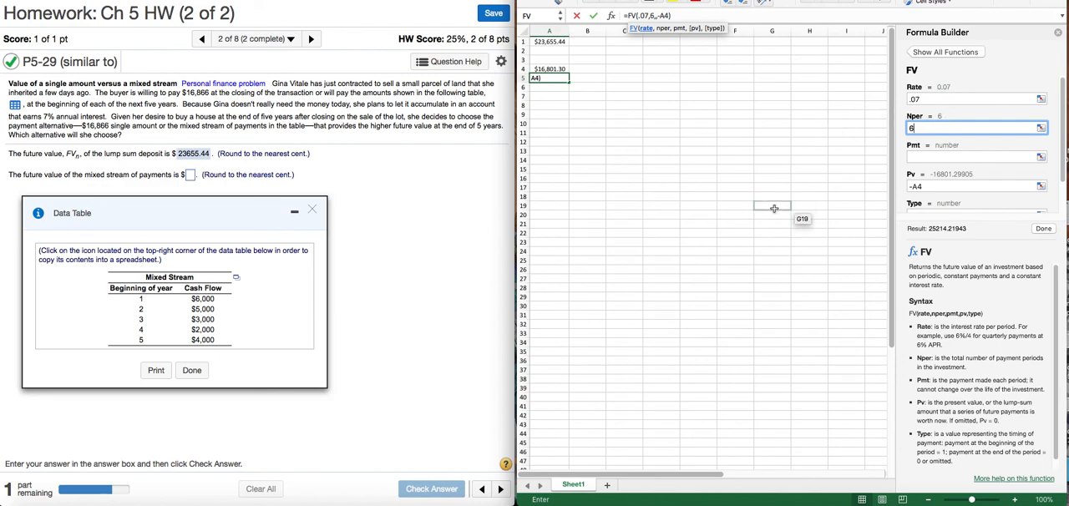
pyautogui.click(1044, 229)
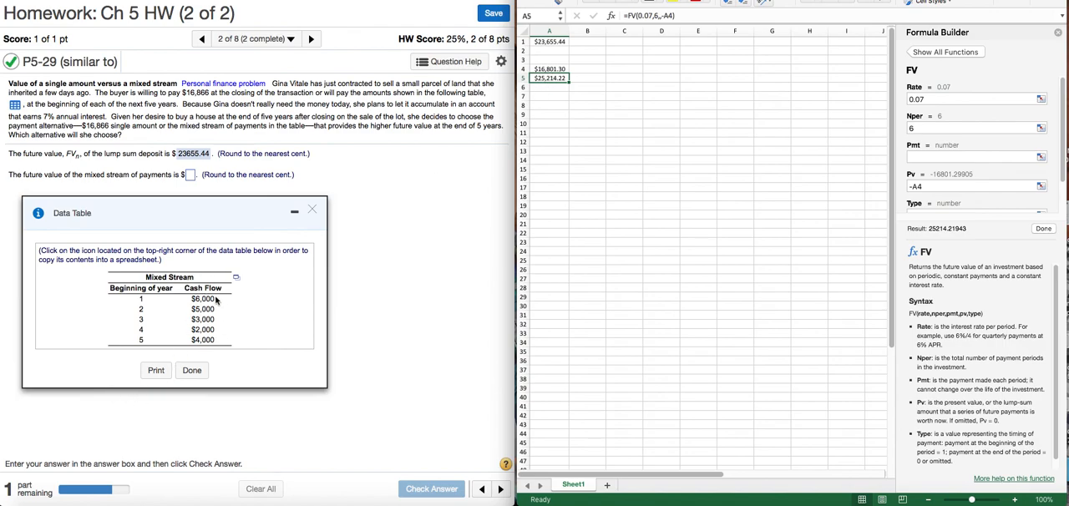
# Answer 25214.22 for the future value of the mixed stream of payments, check the answer and dismiss the feedback
pyautogui.click(189, 176)
pyautogui.click(189, 176)
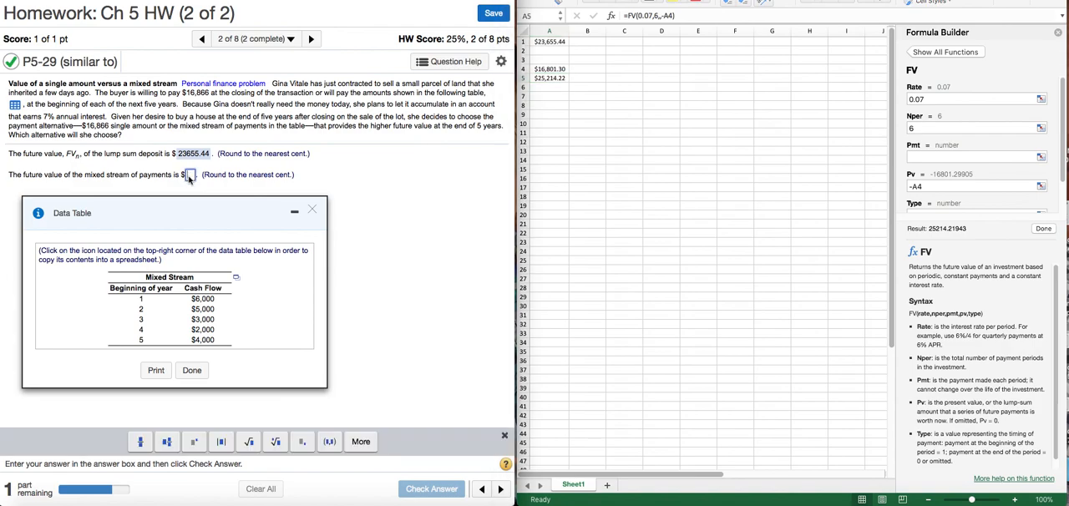
pyautogui.write('2')
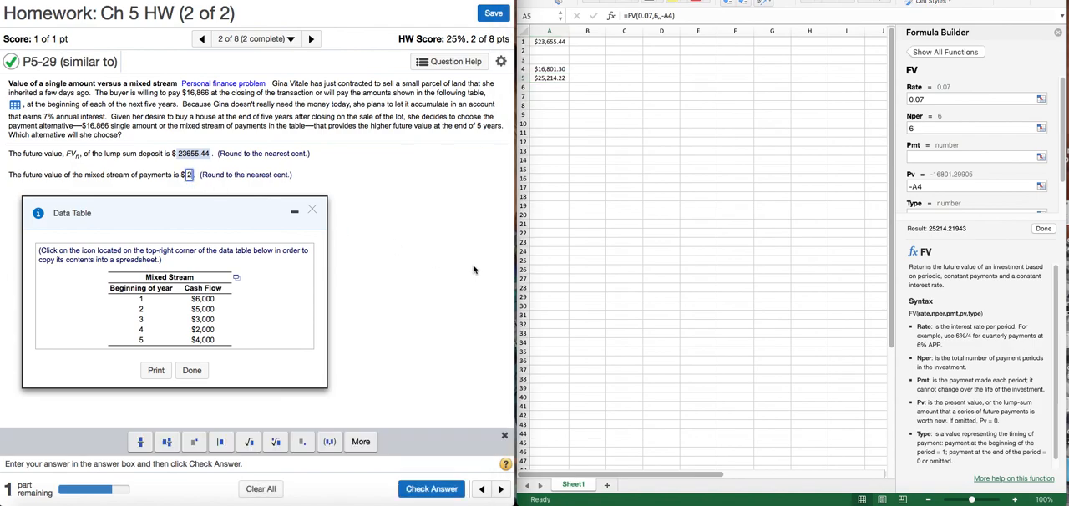
pyautogui.write('521')
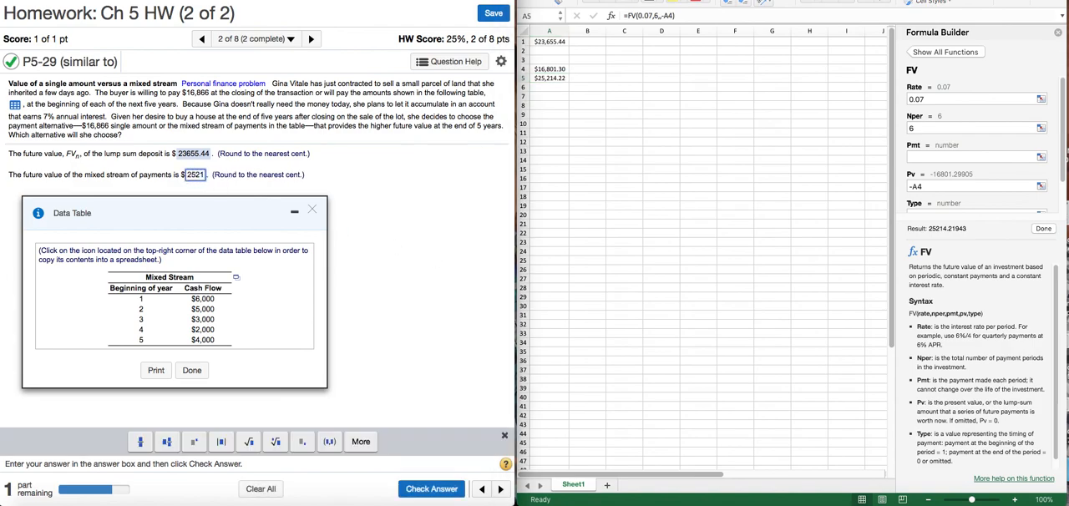
pyautogui.write('4.')
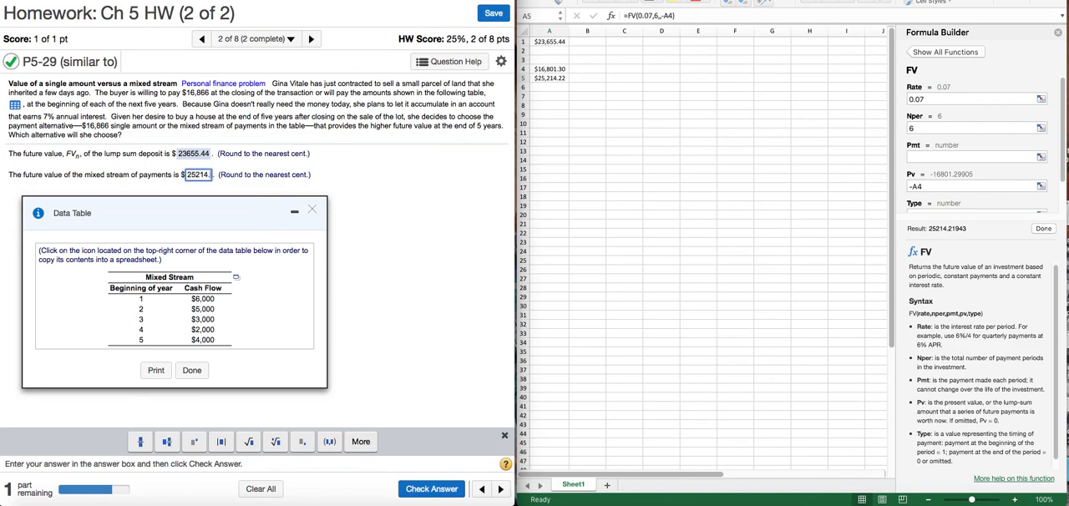
pyautogui.write('22')
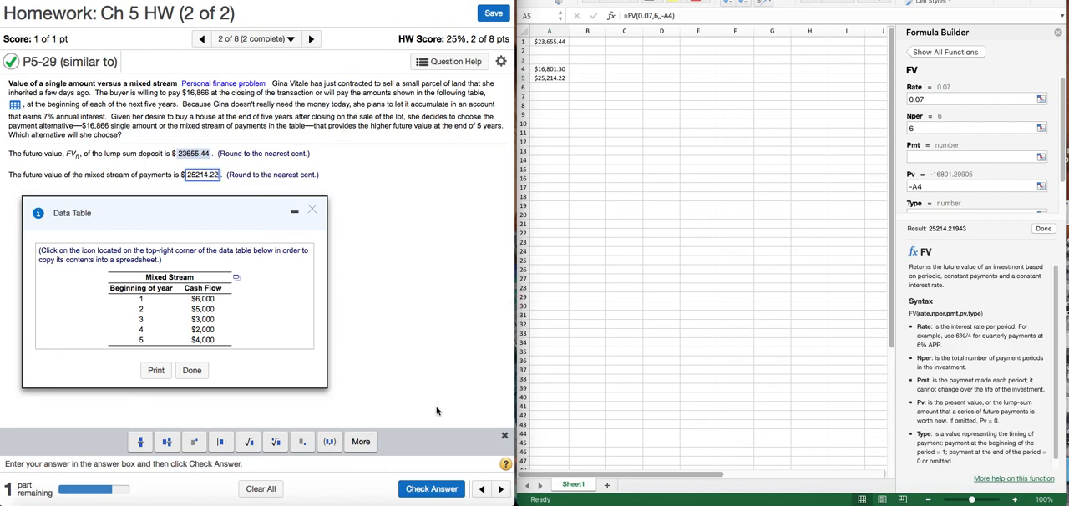
pyautogui.click(432, 489)
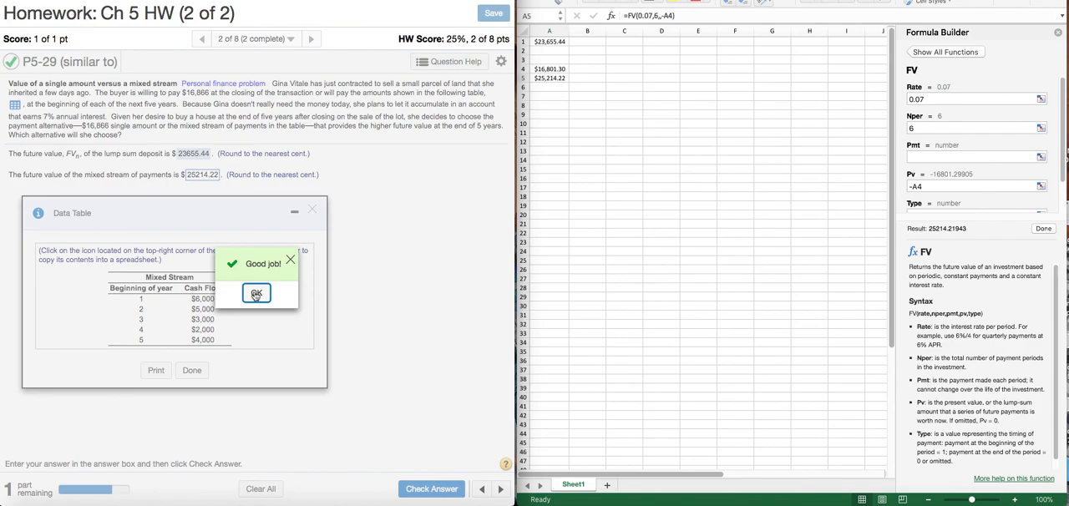
pyautogui.click(256, 295)
# Move the Data Table window off the answer choices, select "Mixed stream of payments" and submit it for the final check
pyautogui.moveTo(248, 210); pyautogui.dragTo(269, 266)
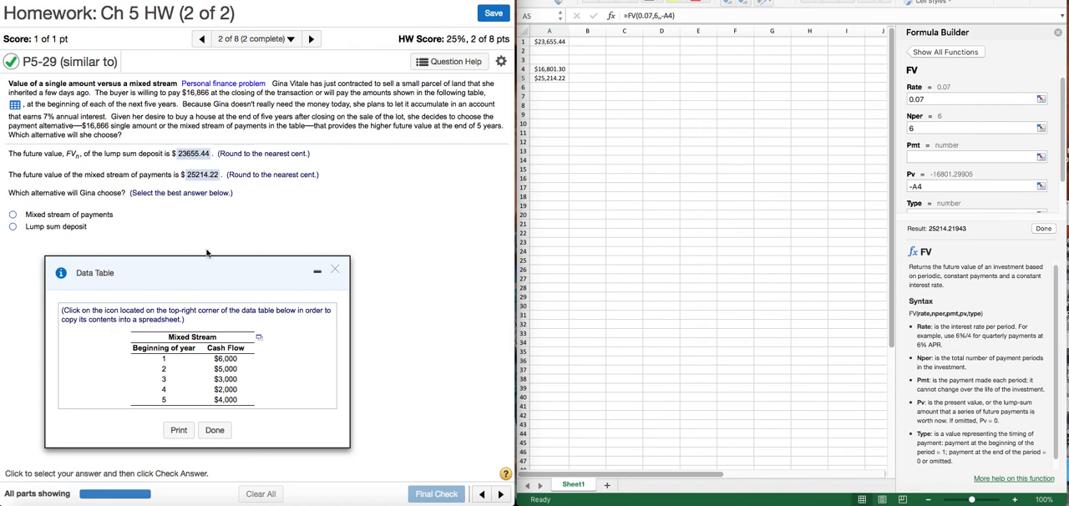
pyautogui.click(14, 215)
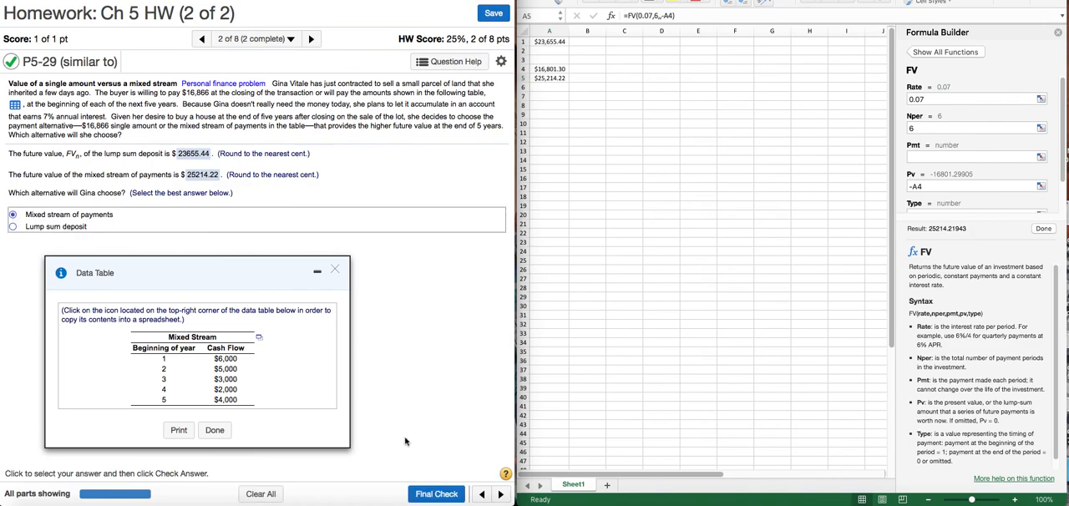
pyautogui.click(437, 494)
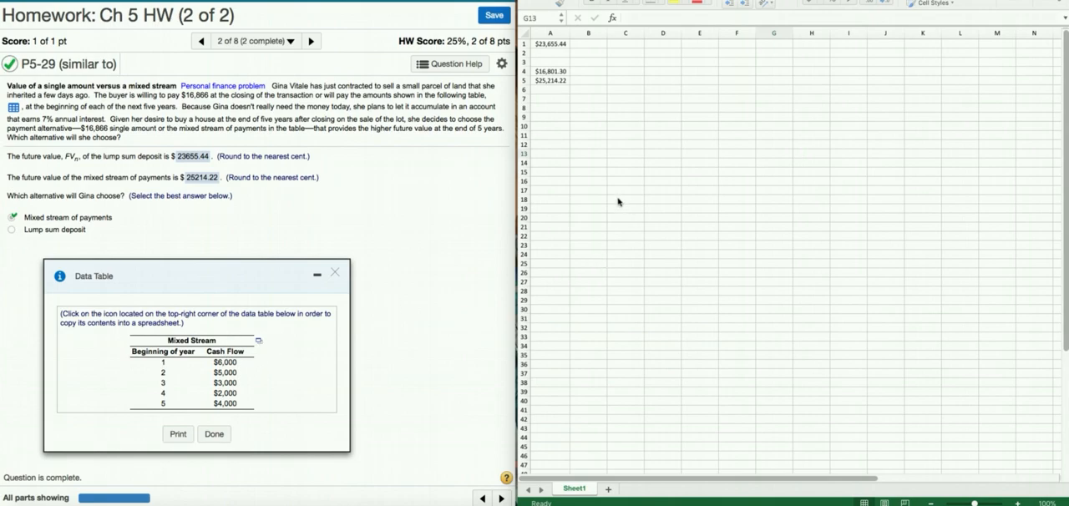
# Enter the mixed stream's cash flows 6000, 5000, 3000, 2000 and 4000 in cells B13 through B17
pyautogui.click(661, 139)
pyautogui.click(660, 134)
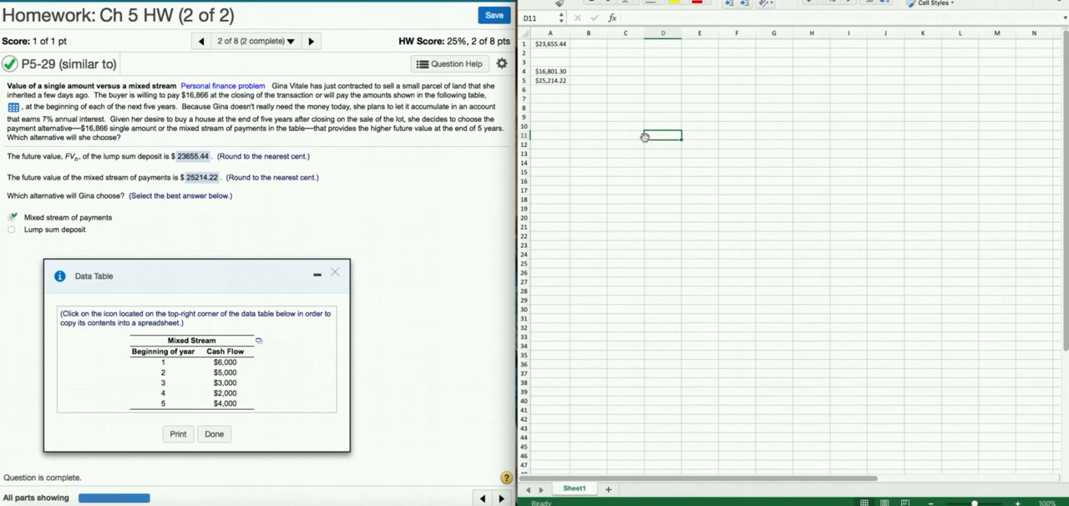
pyautogui.click(597, 152)
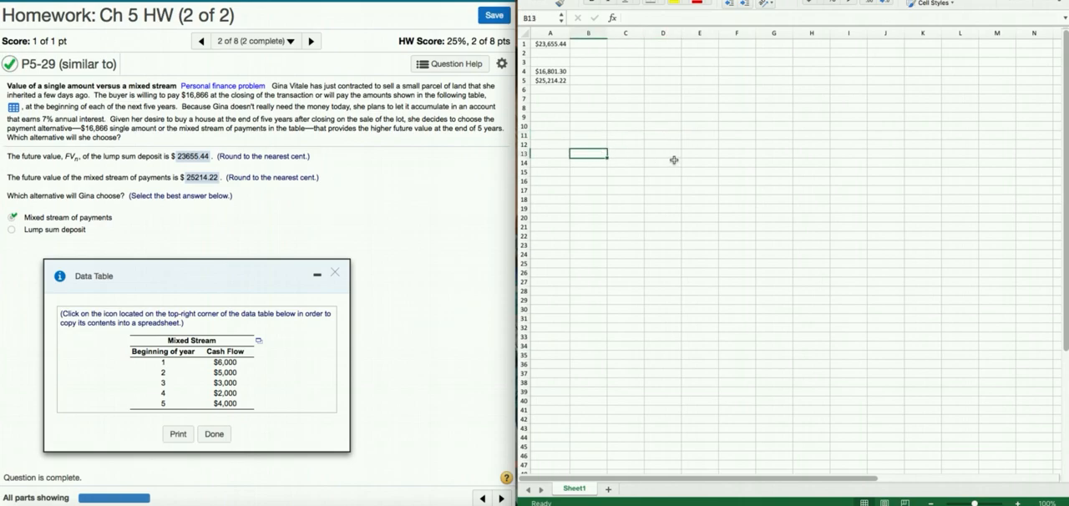
pyautogui.write('6000')
pyautogui.press('Return')
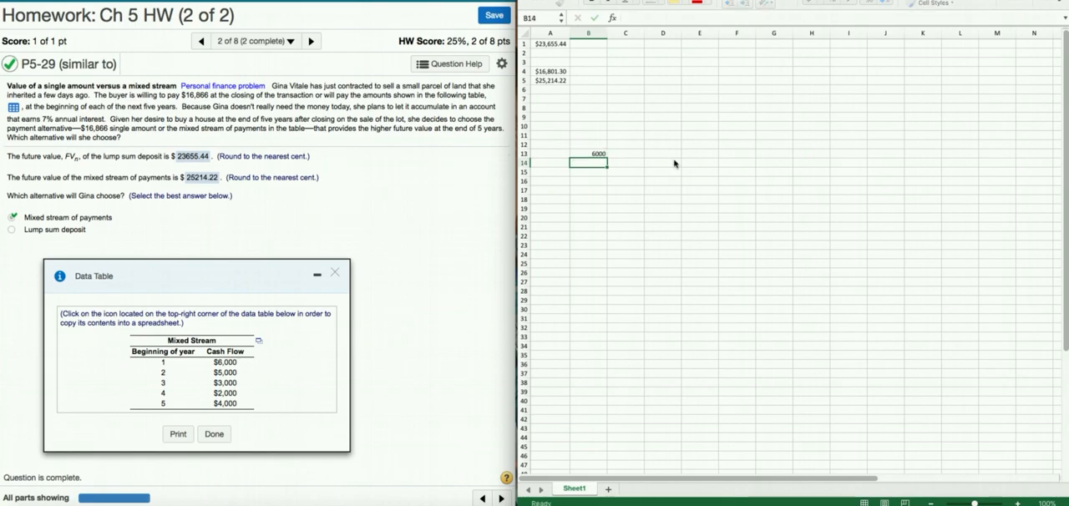
pyautogui.write('5000')
pyautogui.press('Return')
pyautogui.write('3000')
pyautogui.press('Return')
pyautogui.write('2000')
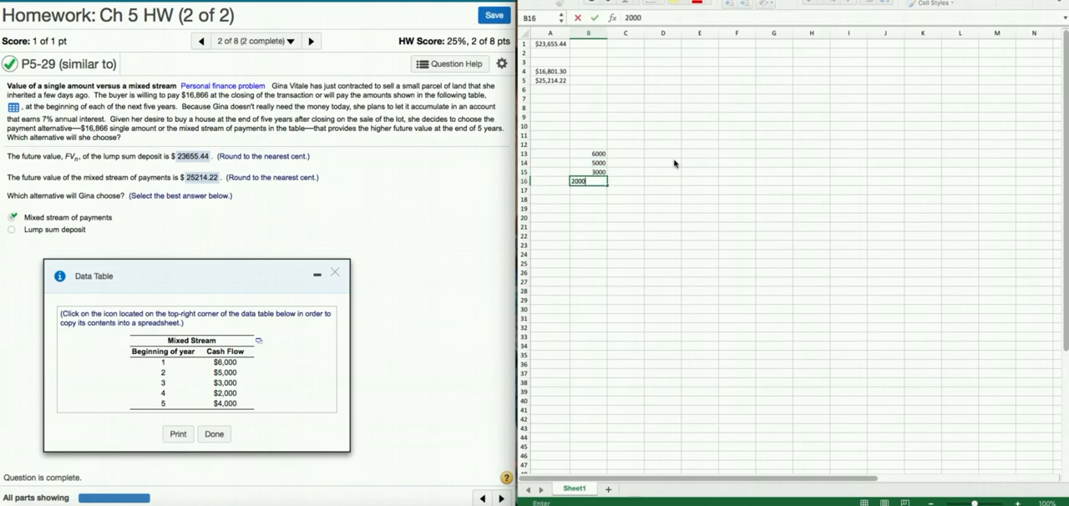
pyautogui.press('Return')
pyautogui.write('4000')
pyautogui.press('Return')
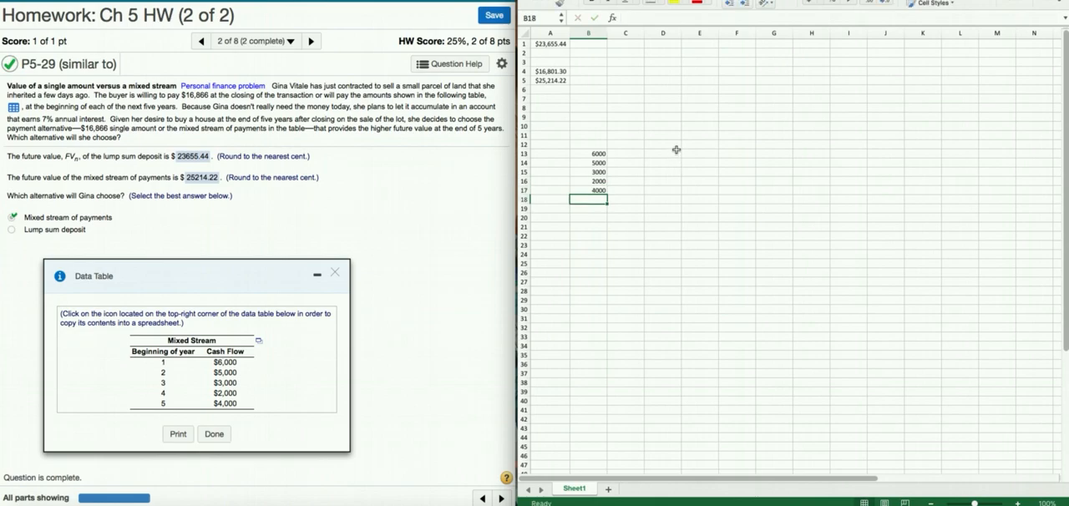
# Enter the interest rate .07 in cell D12 and label it "rate" in the cell above
pyautogui.click(669, 145)
pyautogui.write('.07')
pyautogui.press('Return')
pyautogui.click(668, 132)
pyautogui.write('rate')
# Add the heading "CF's" above the cash flows in B12 and the heading "Periods" in A12
pyautogui.click(601, 146)
pyautogui.write("CF's")
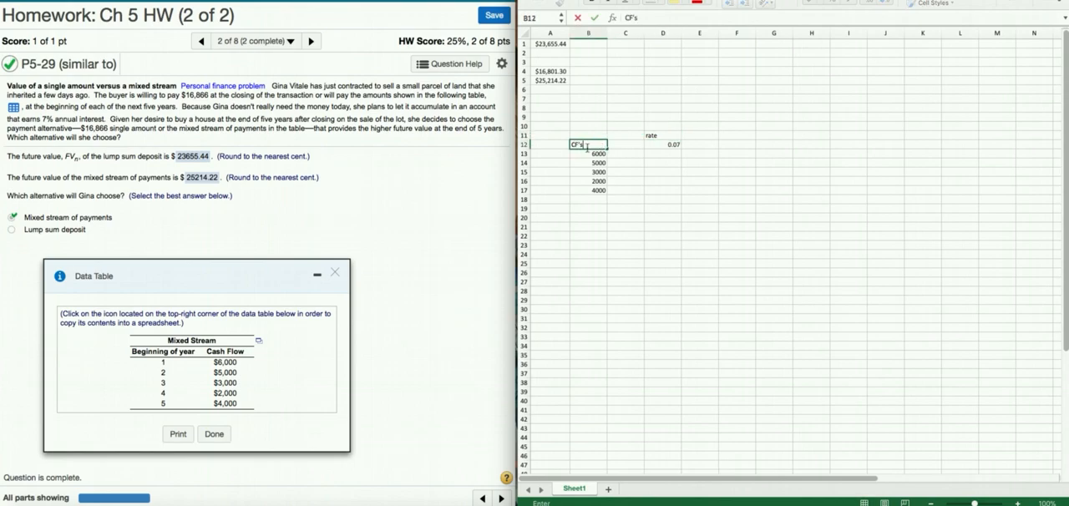
pyautogui.click(559, 146)
pyautogui.write('Periods')
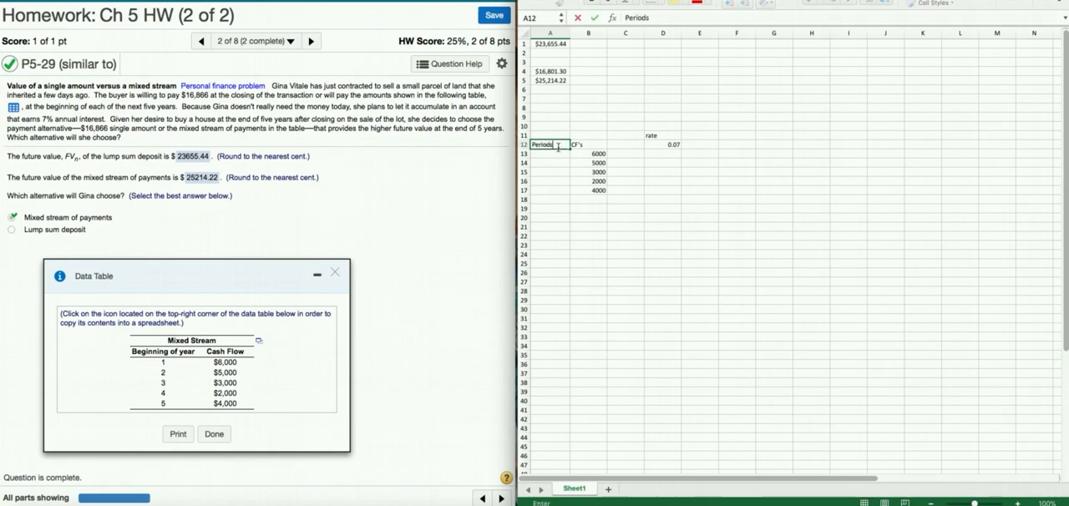
pyautogui.press('Return')
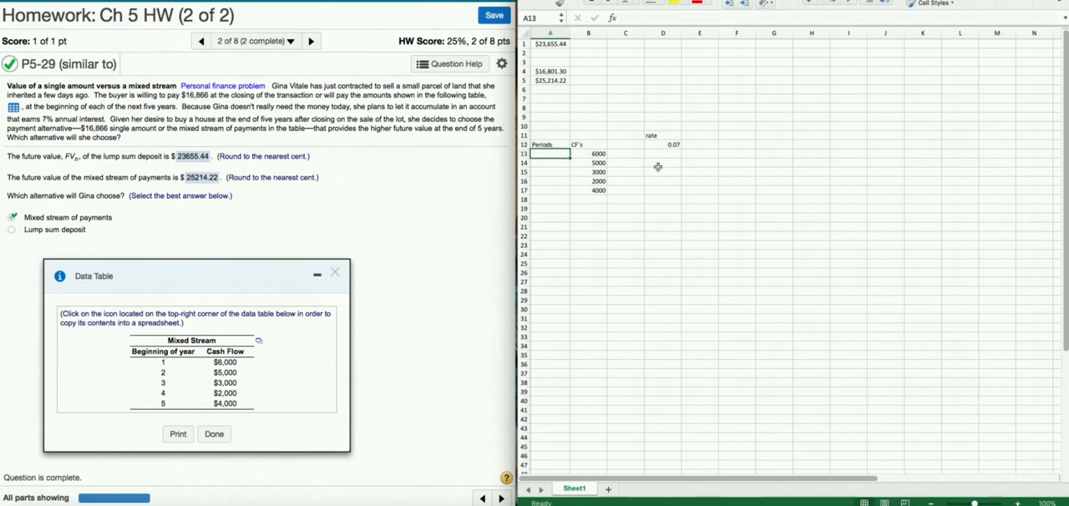
# Fill the Periods column from A13 to A17 with 5, 4, 3, 2 and 1 beside the cash flows
pyautogui.write('5')
pyautogui.press('Return')
pyautogui.write('4')
pyautogui.press('Return')
pyautogui.write('3')
pyautogui.press('Return')
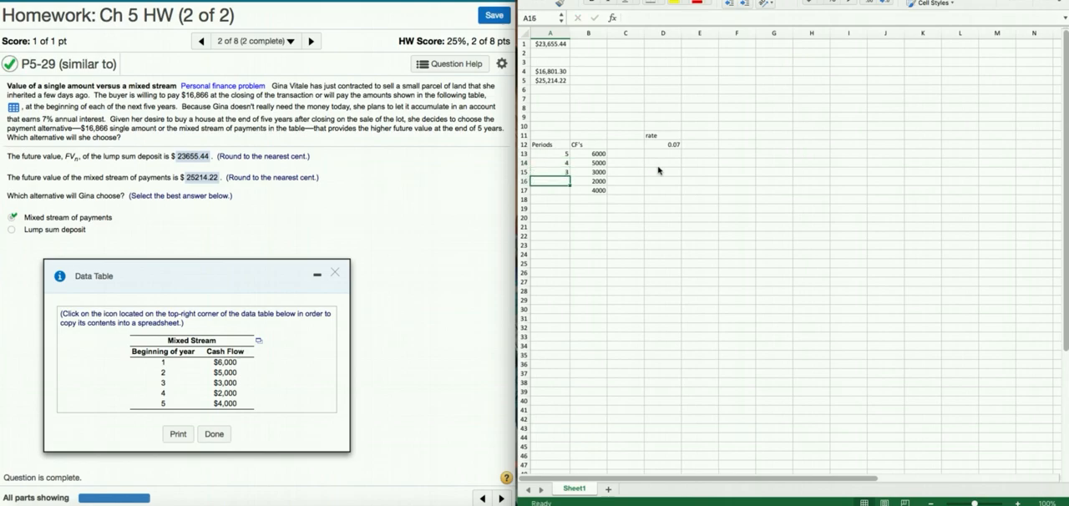
pyautogui.write('2')
pyautogui.press('Return')
pyautogui.write('1')
pyautogui.press('Return')
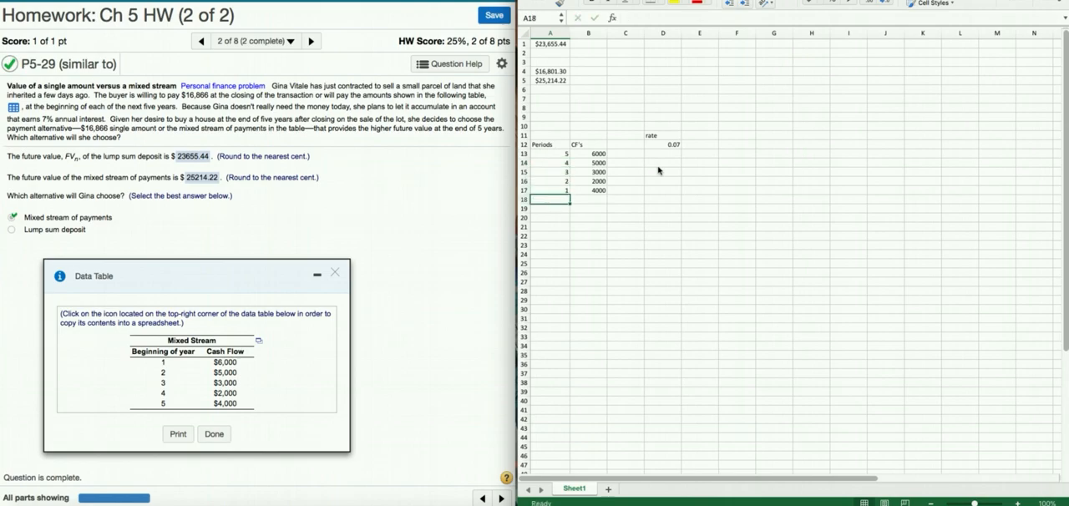
pyautogui.click(592, 153)
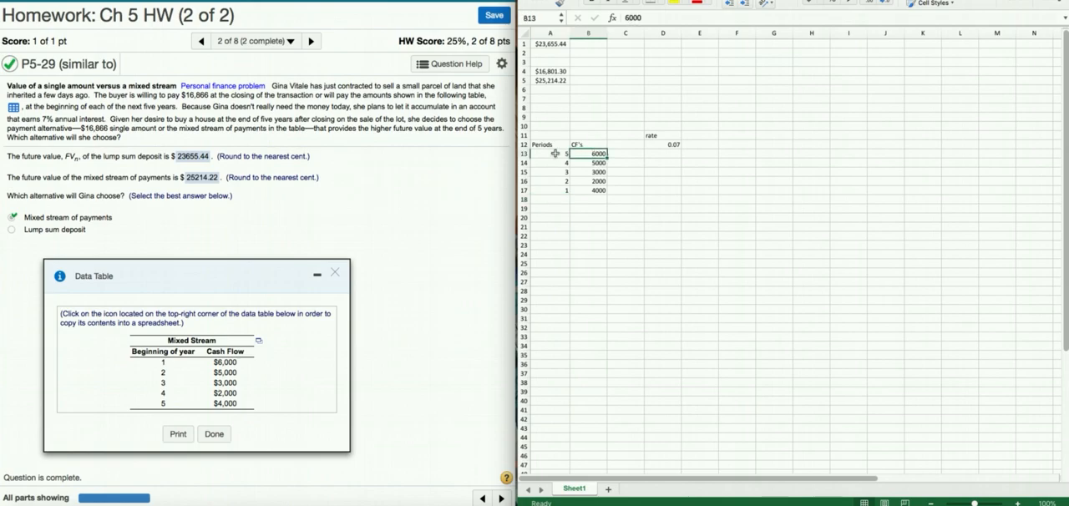
pyautogui.click(584, 162)
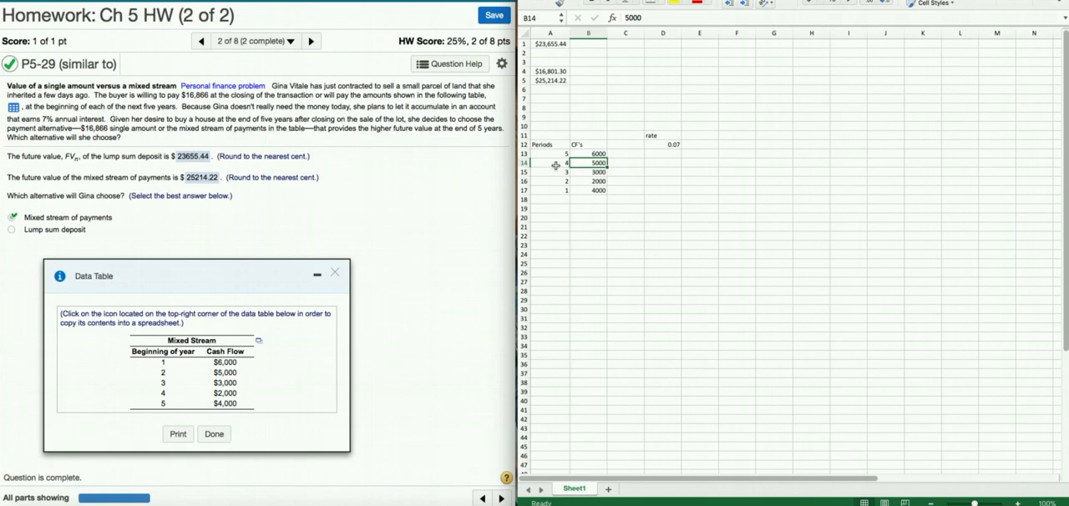
pyautogui.click(590, 171)
pyautogui.click(565, 171)
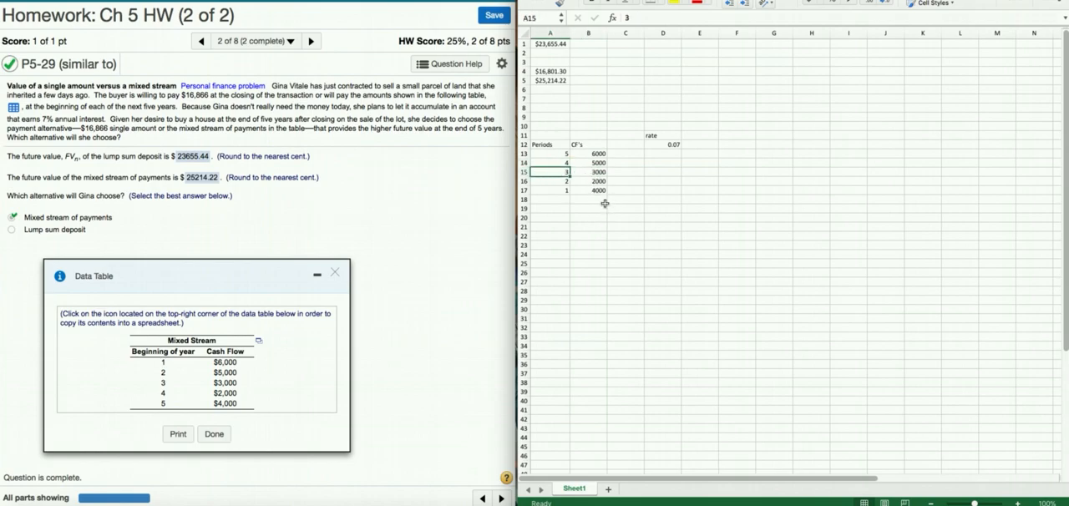
# Start an FV function in cell C13 with D12 as the rate and A13 as the number of periods
pyautogui.click(622, 153)
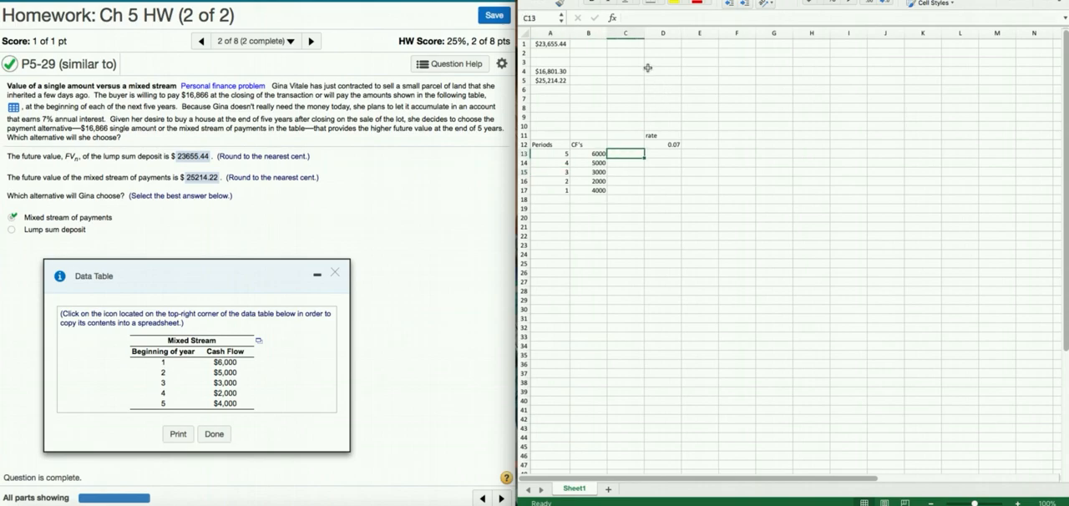
pyautogui.click(614, 18)
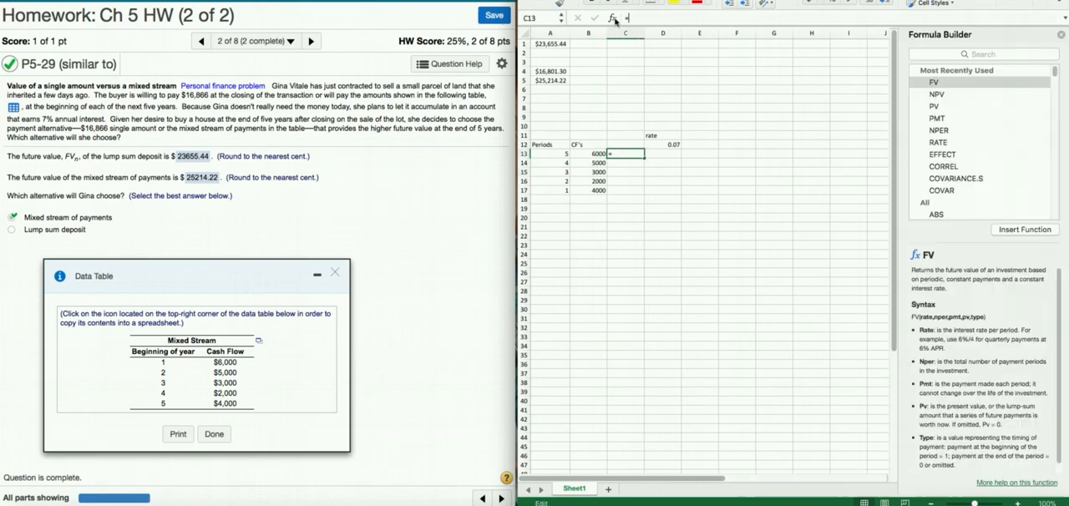
pyautogui.doubleClick(936, 84)
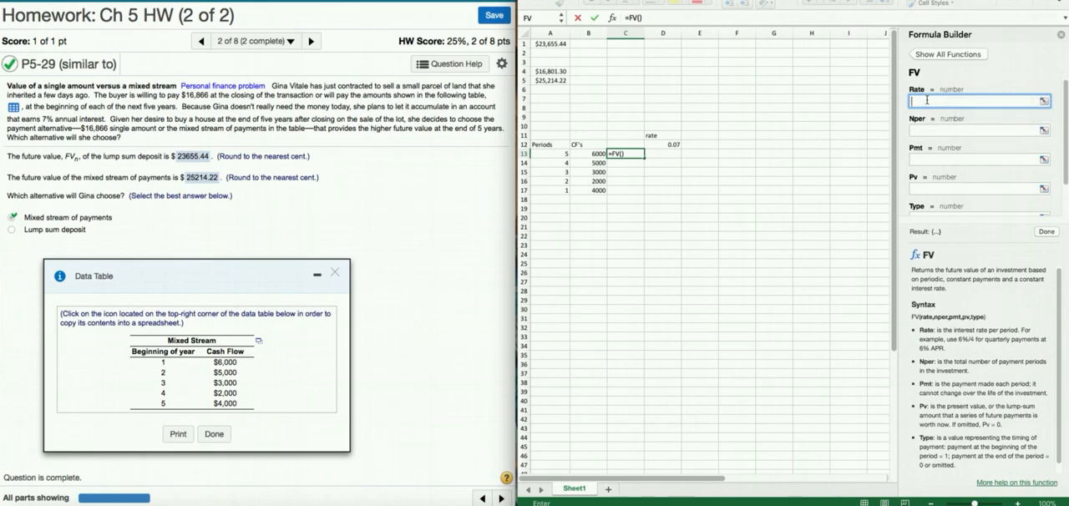
pyautogui.click(677, 145)
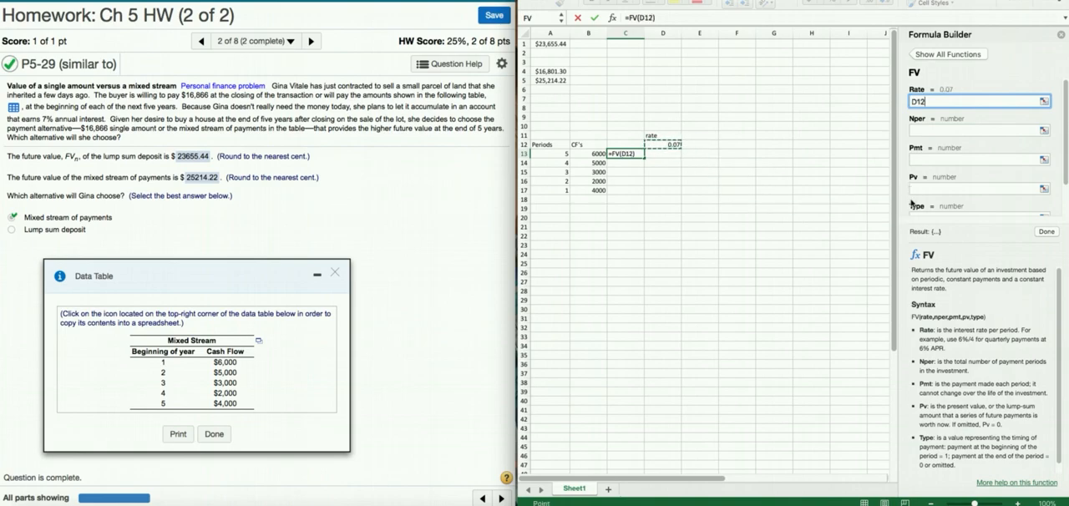
pyautogui.click(930, 129)
pyautogui.click(565, 153)
# Set the FV function's present value to the negative of B13 and complete the formula in C13
pyautogui.scroll(-1, 952, 184)
pyautogui.click(915, 182)
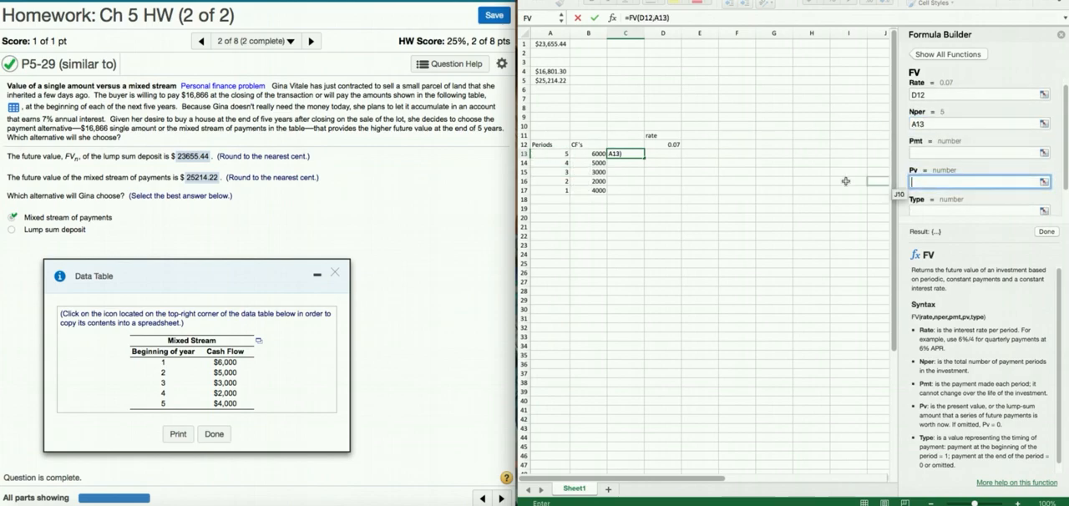
pyautogui.click(593, 154)
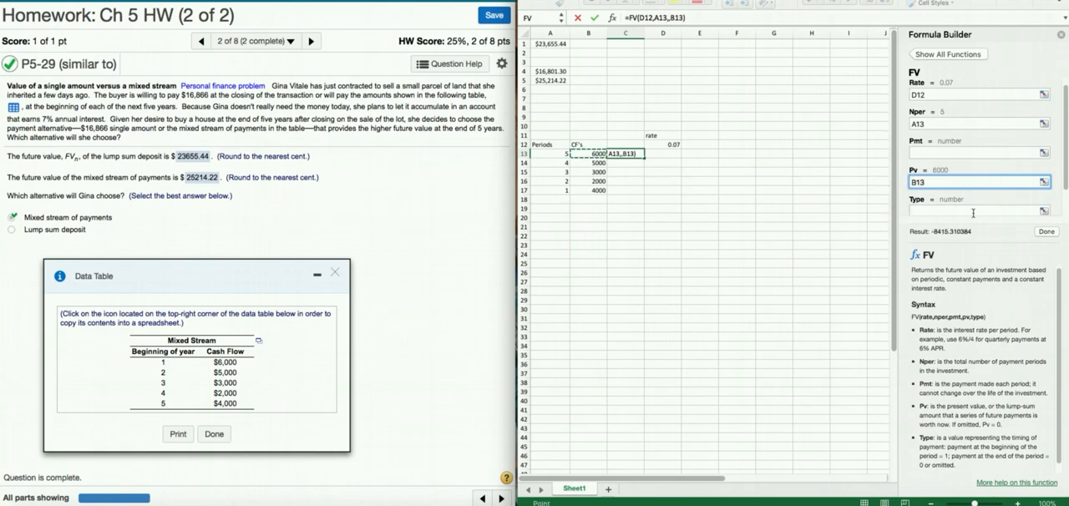
pyautogui.write('-')
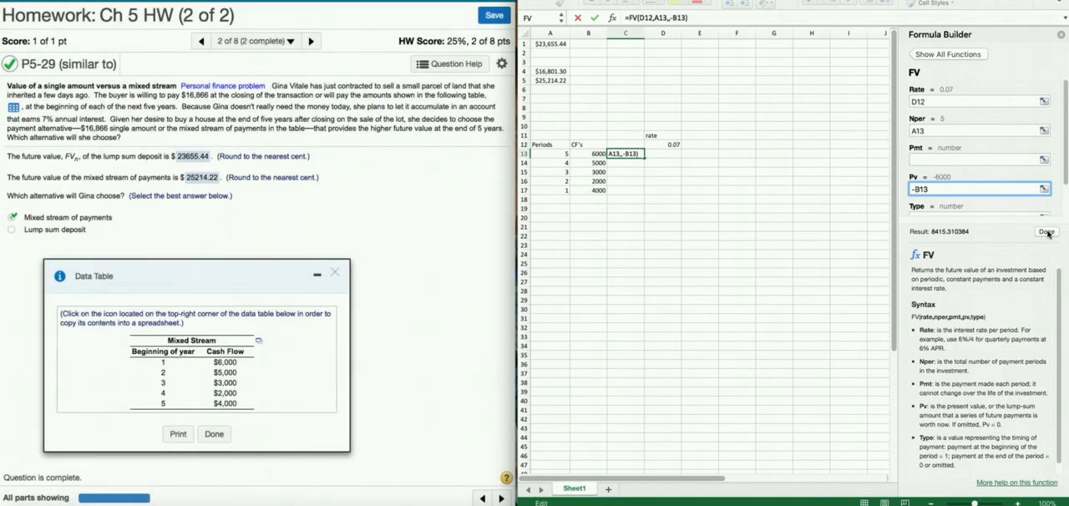
pyautogui.click(1048, 233)
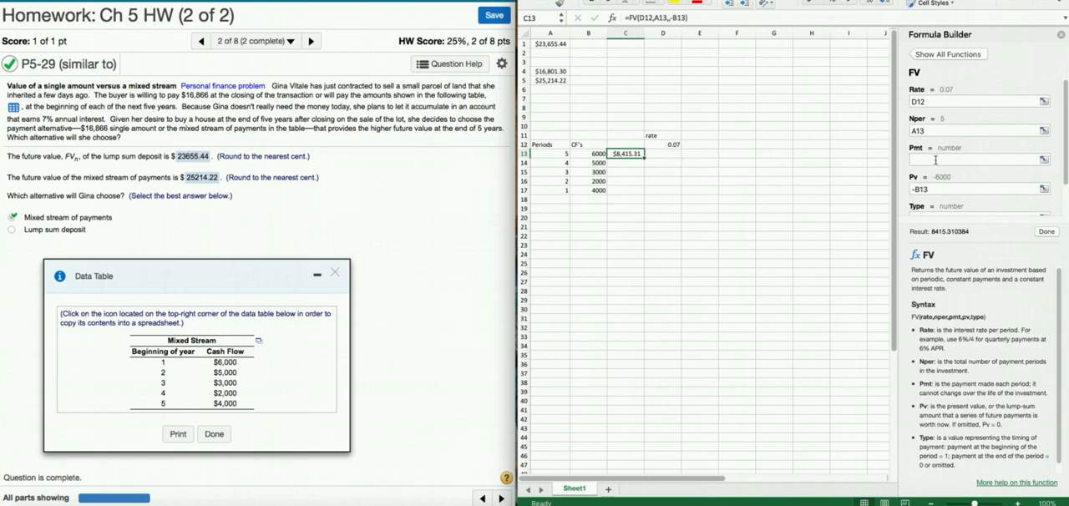
# Make the rate reference in C13's FV formula absolute as $D$12 and fill the formula down to C17
pyautogui.click(914, 103)
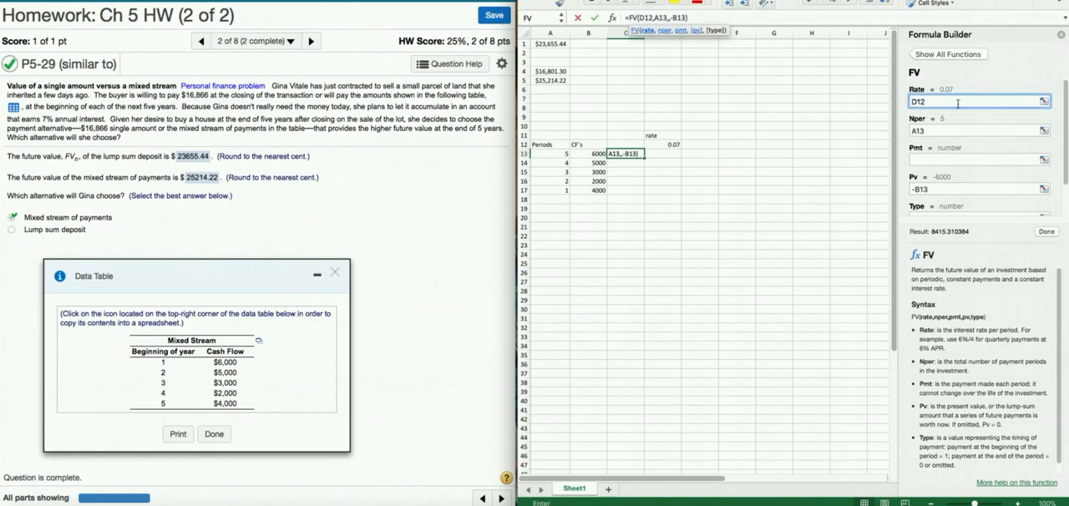
pyautogui.write('$')
pyautogui.click(923, 101)
pyautogui.write('$')
pyautogui.press('Return')
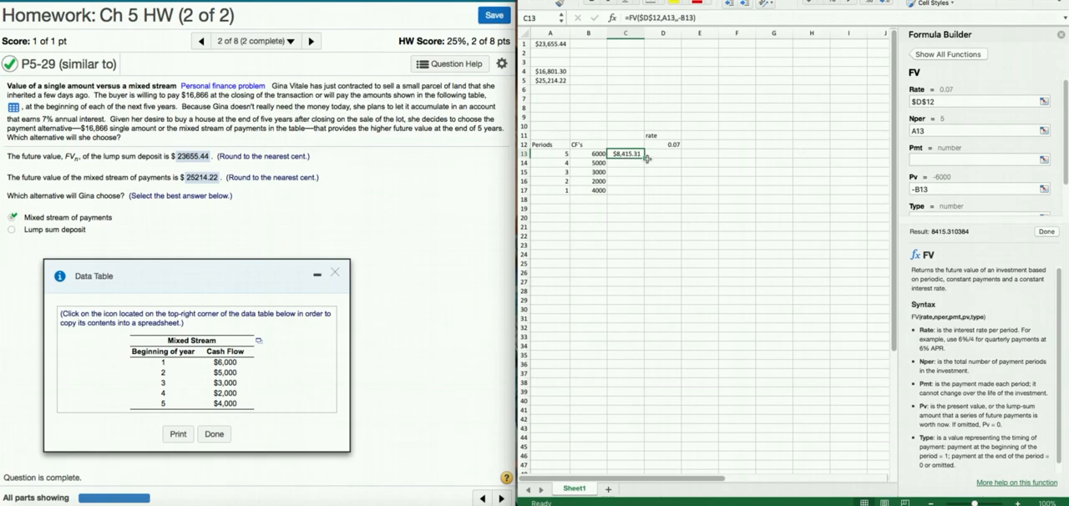
pyautogui.moveTo(644, 157); pyautogui.dragTo(644, 193)
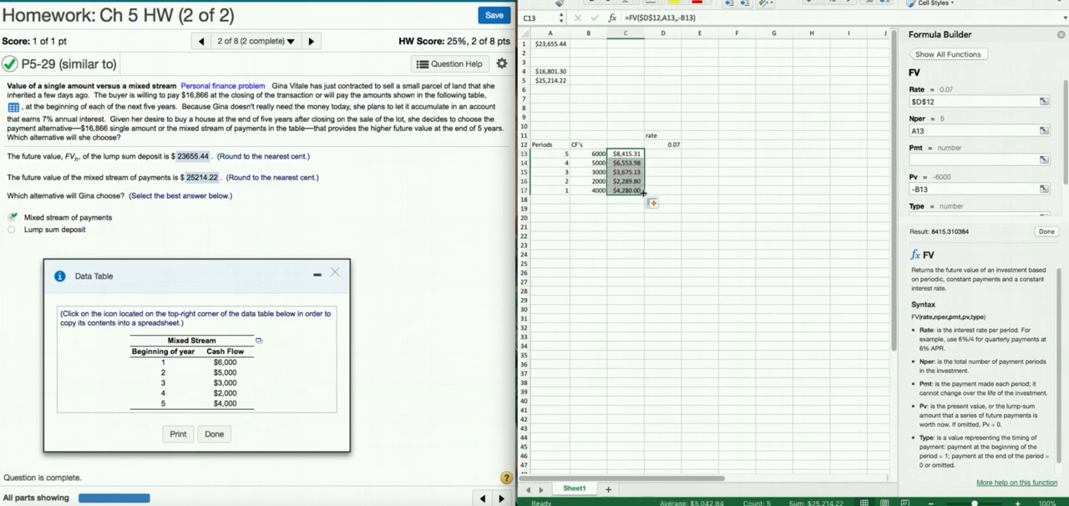
# Total the individual future values by entering the formula =sum(C13:C17) in cell C18
pyautogui.click(591, 202)
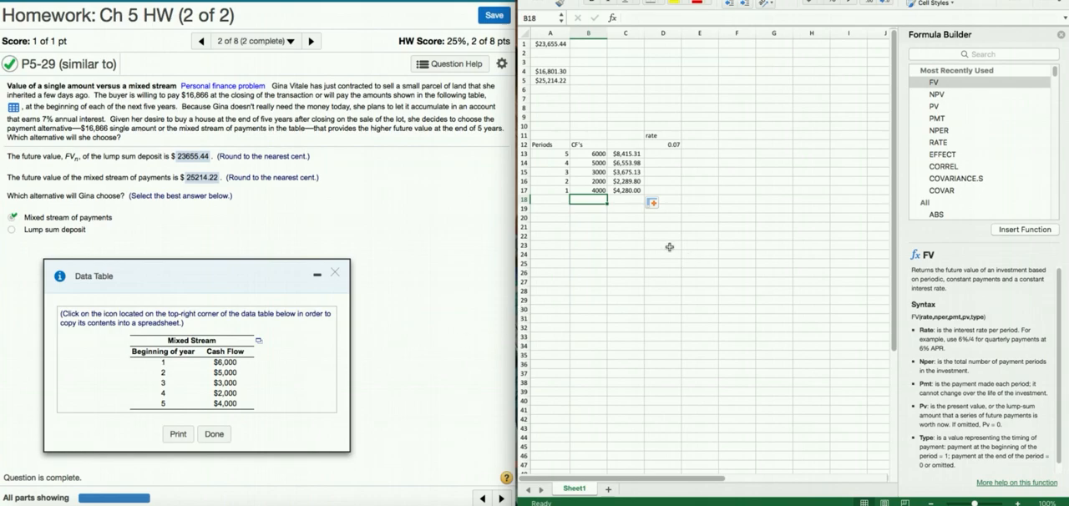
pyautogui.click(633, 200)
pyautogui.write('=sum(')
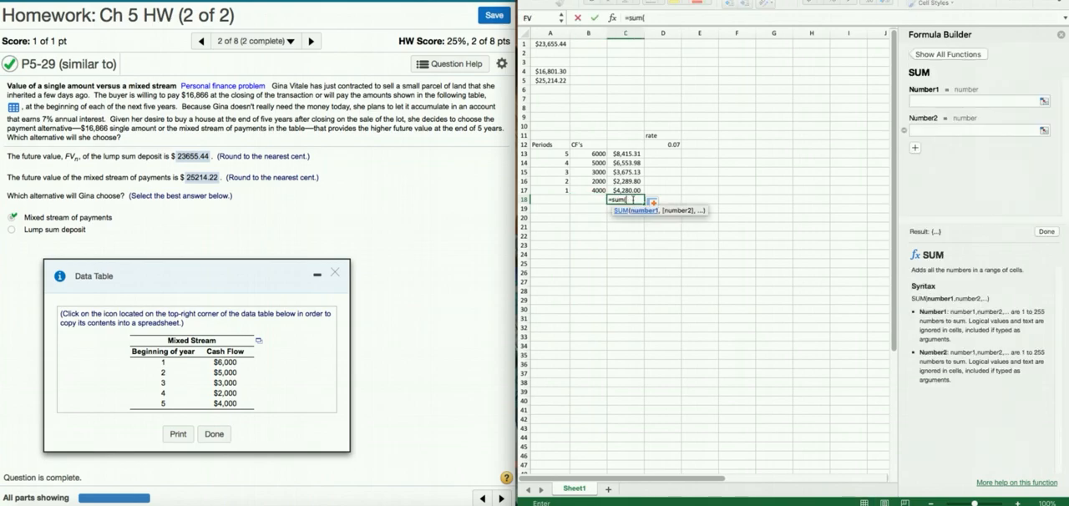
pyautogui.moveTo(624, 154); pyautogui.dragTo(624, 190)
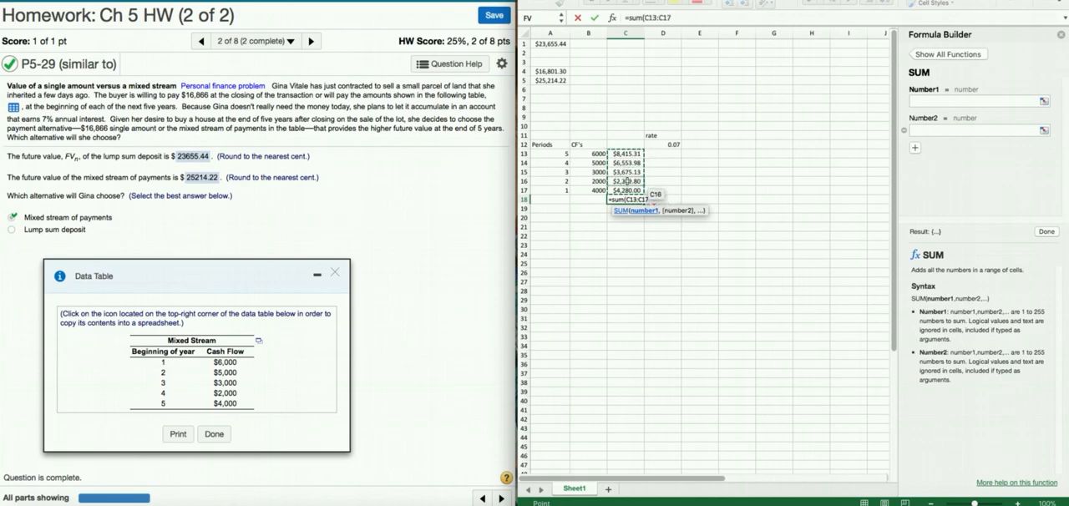
pyautogui.write(')')
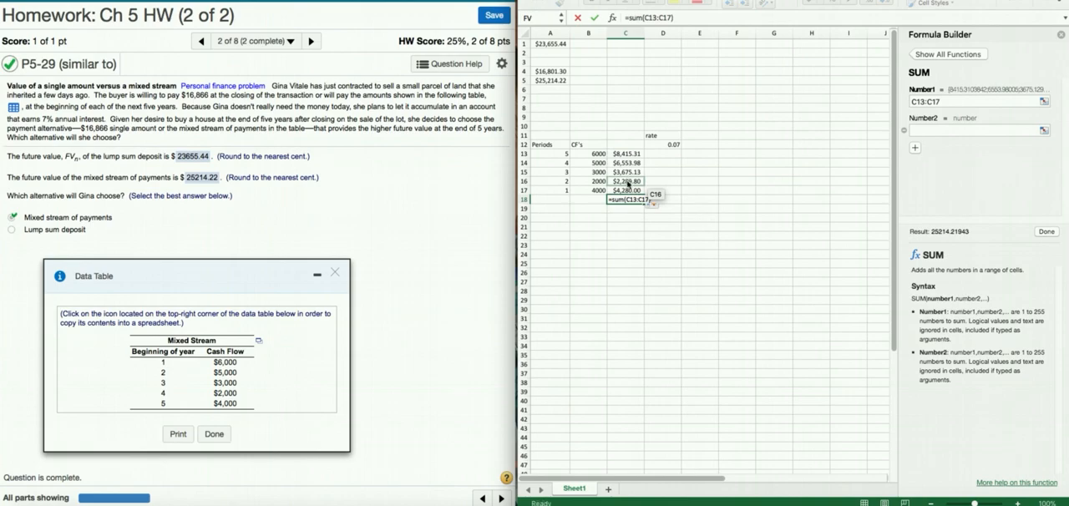